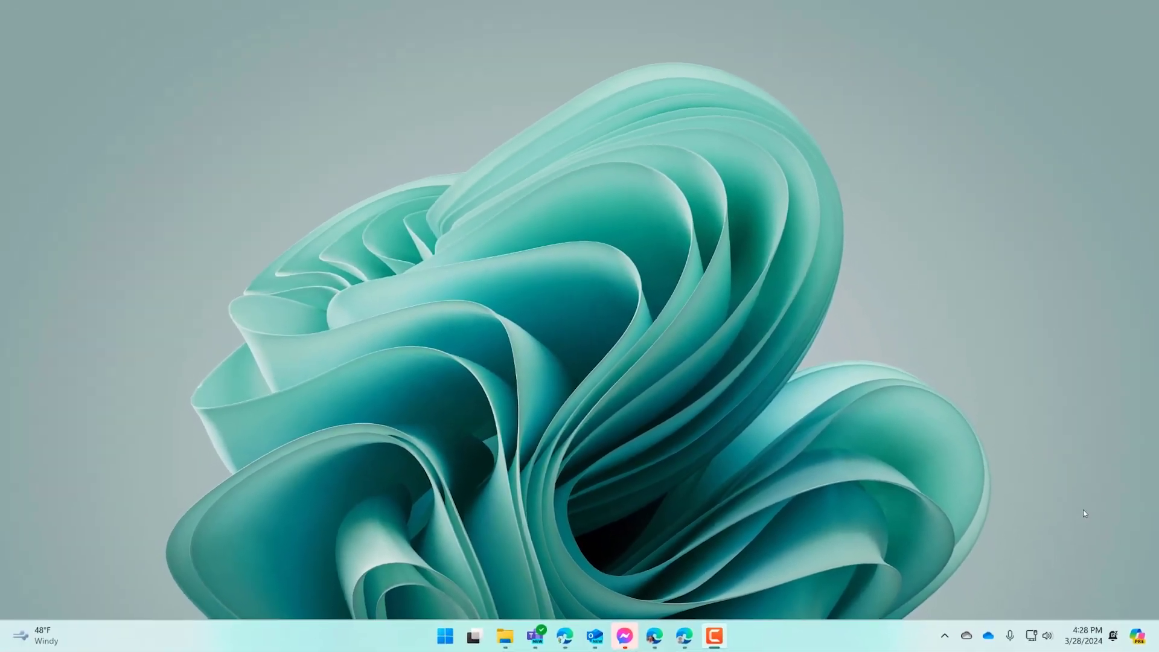
Open the Copilot sidebar beside the desktop and scroll through its suggestions
click(1145, 643)
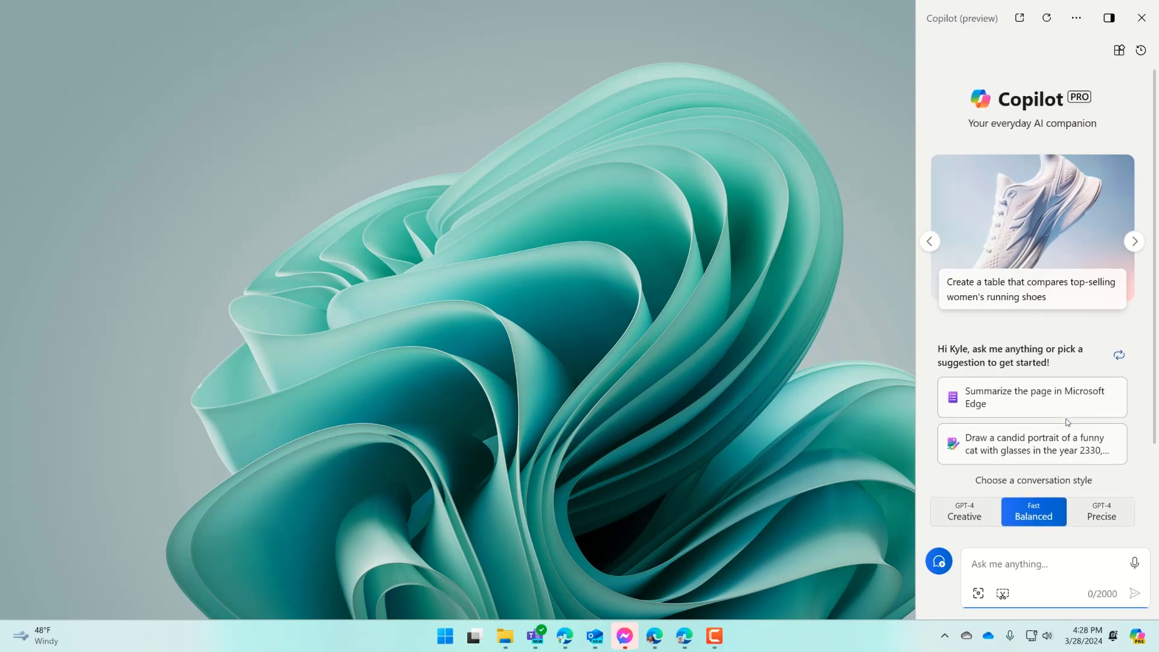
scroll(1067, 423, down, 2)
scroll(1067, 423, up, 2)
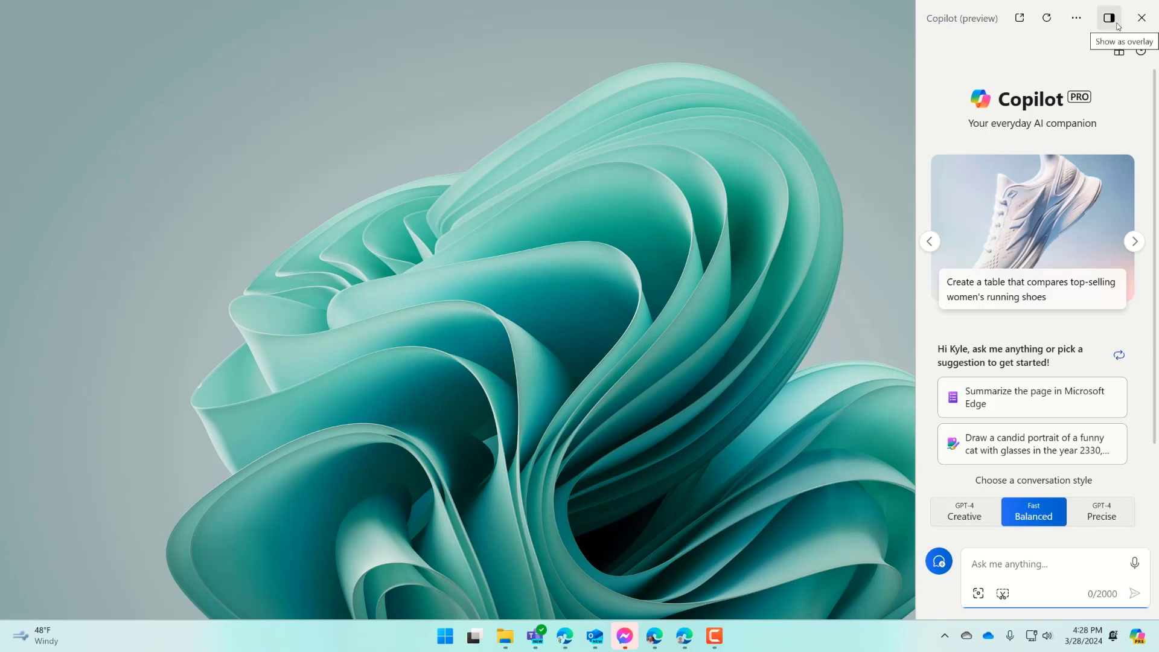
Widen the Copilot panel, expand it into a larger window, then narrow it back to the sidebar
drag(853, 132, 999, 139)
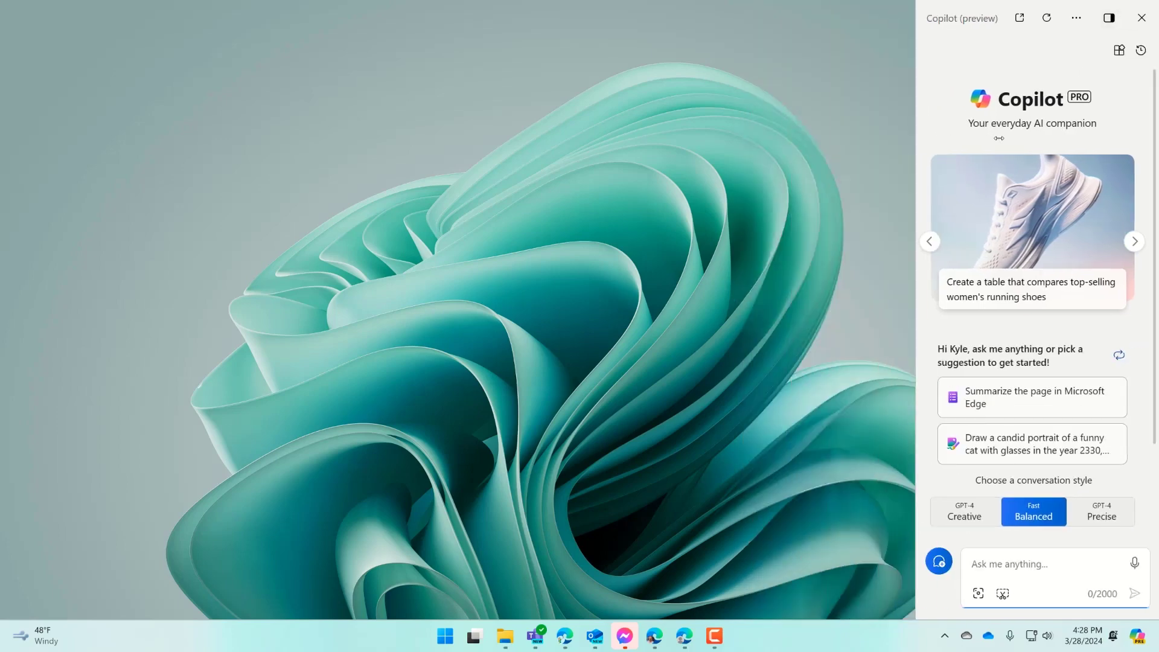
click(1111, 19)
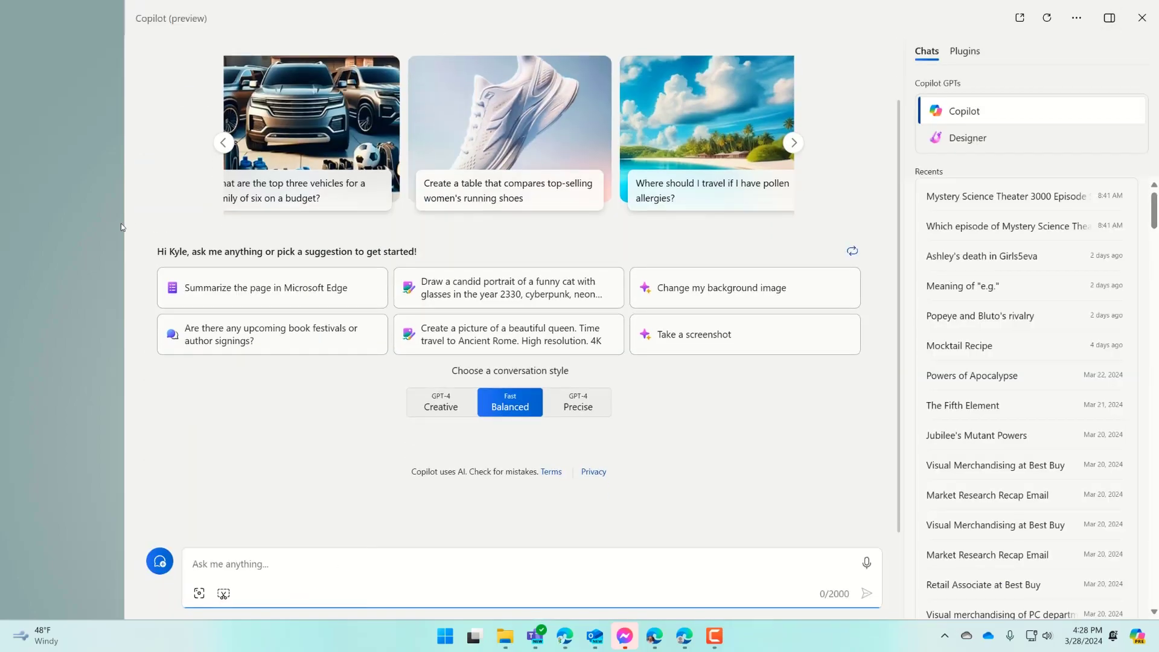
drag(126, 225, 963, 257)
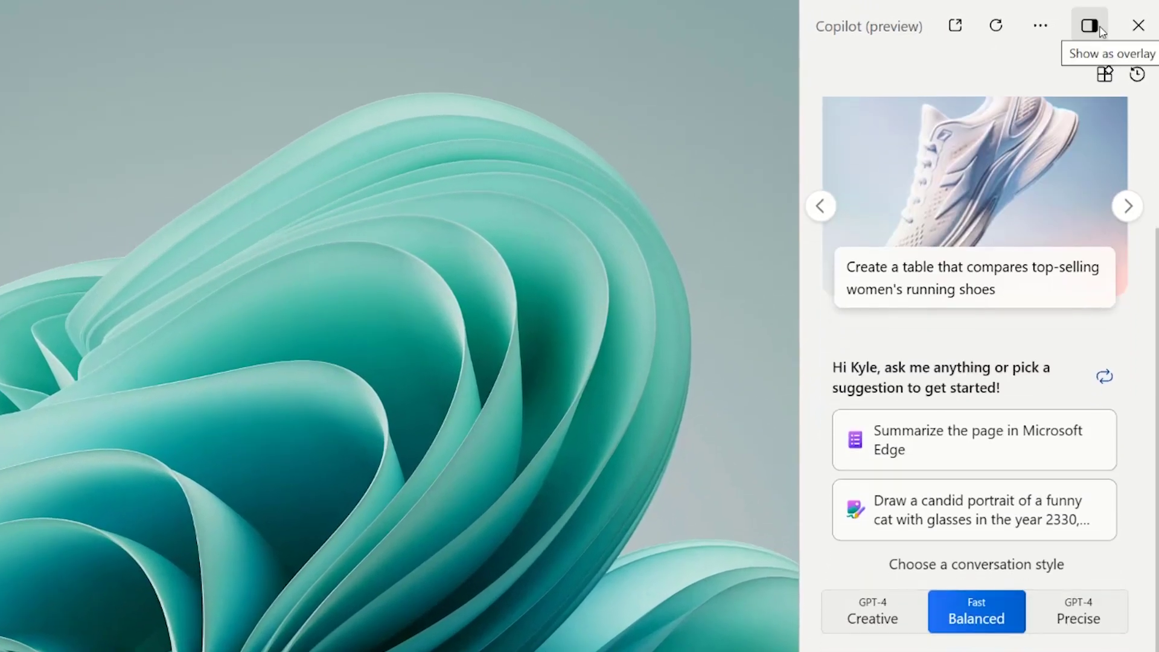
scroll(1055, 284, up, 3)
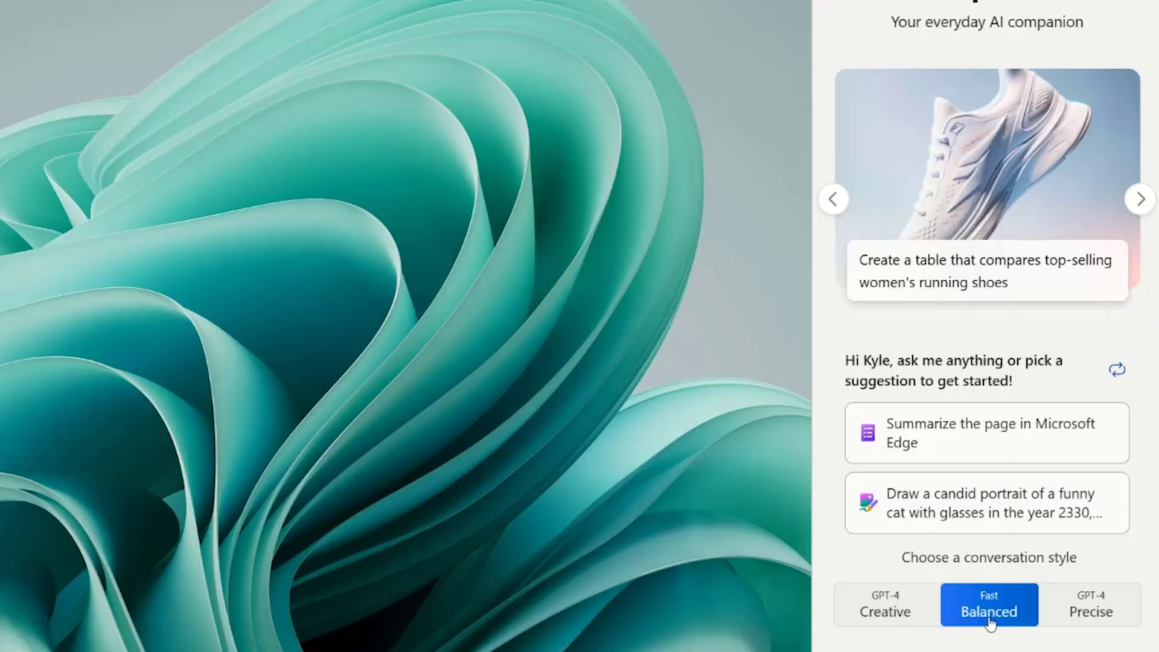
scroll(865, 454, down, 3)
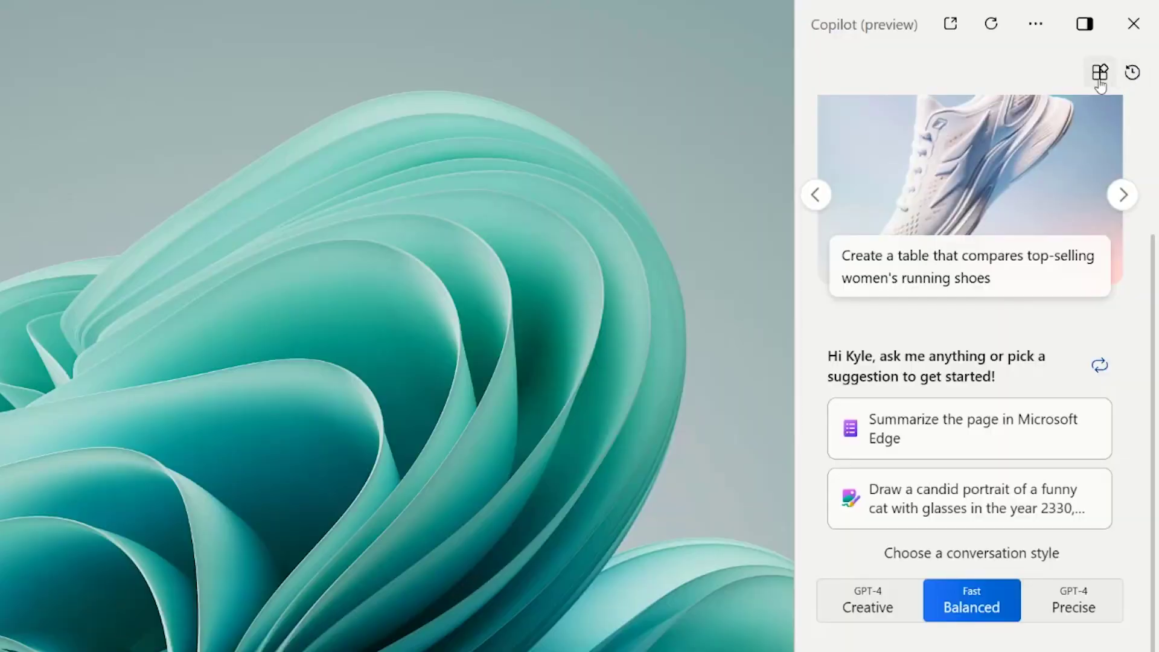
Browse the list of available Copilot plugins
click(1101, 74)
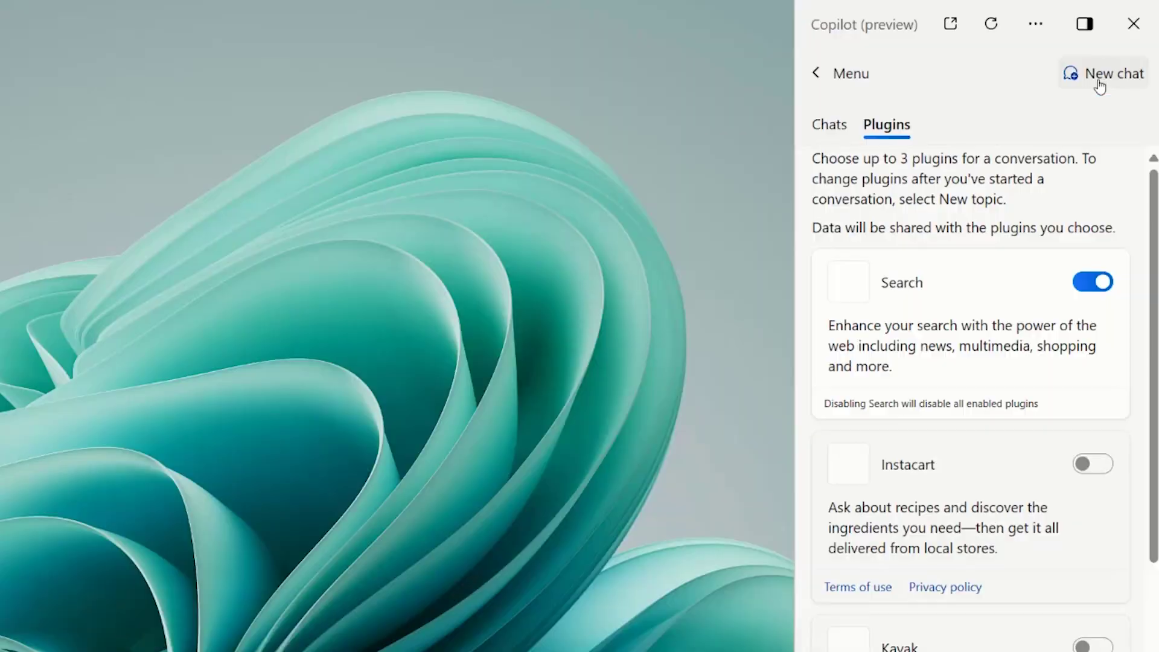
scroll(984, 318, down, 8)
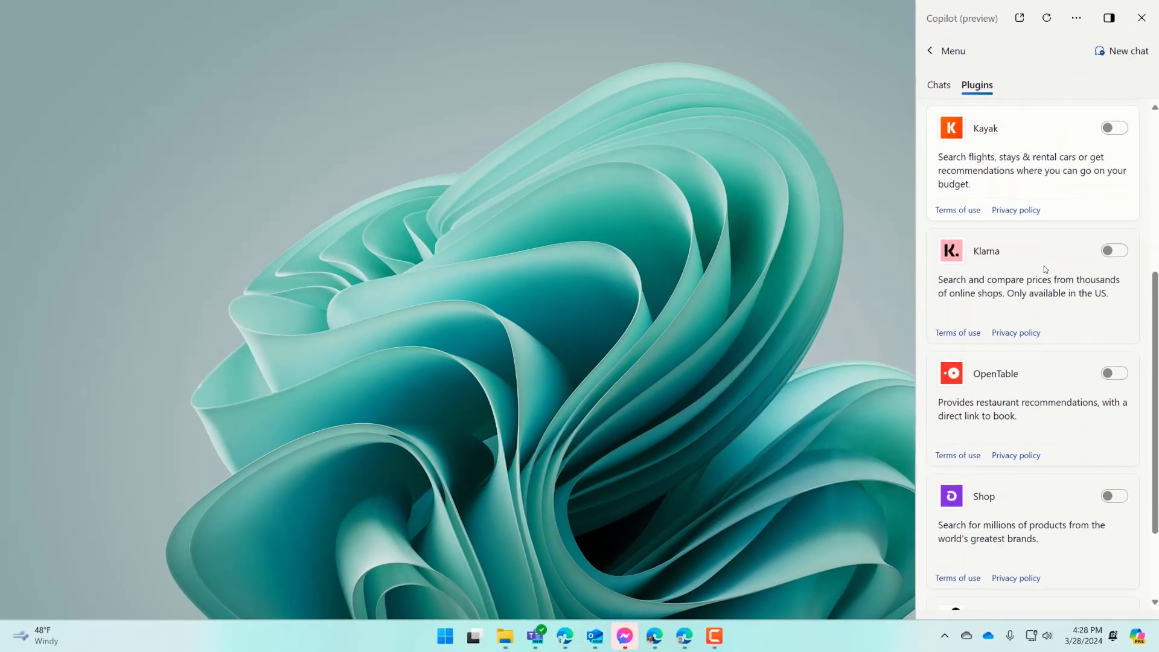
scroll(1044, 269, down, 1)
scroll(1045, 269, up, 3)
scroll(1045, 270, up, 2)
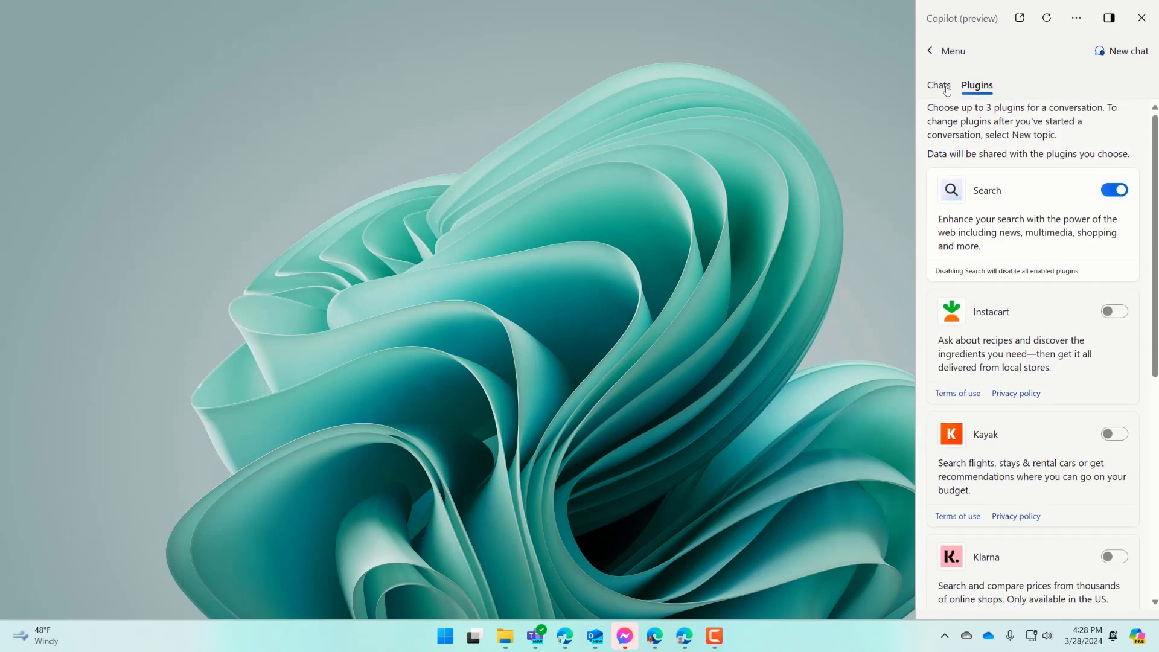
Look through the recent chats, then go back to the main chat view
click(947, 91)
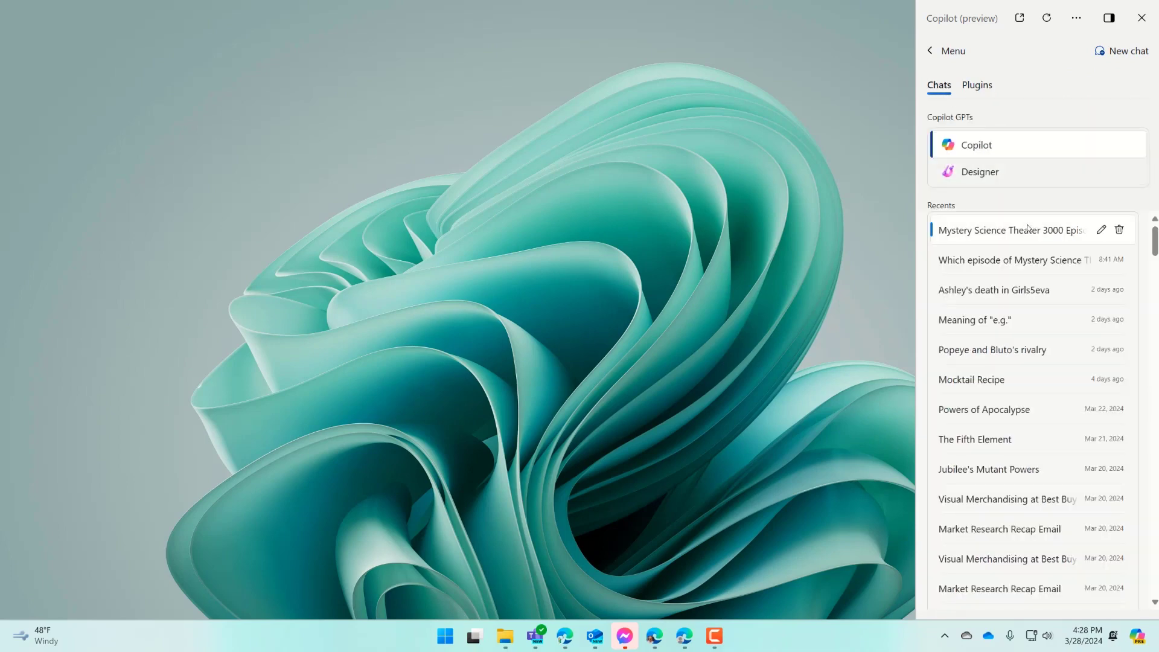
scroll(1035, 267, down, 6)
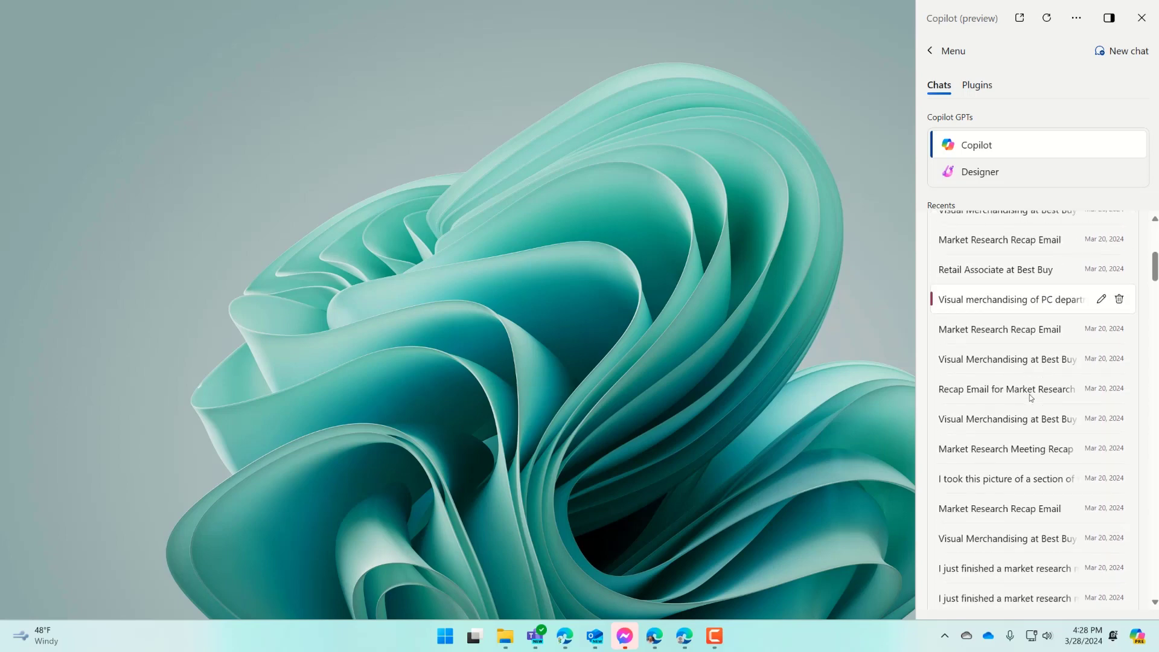
scroll(1031, 419, up, 3)
scroll(1032, 403, up, 3)
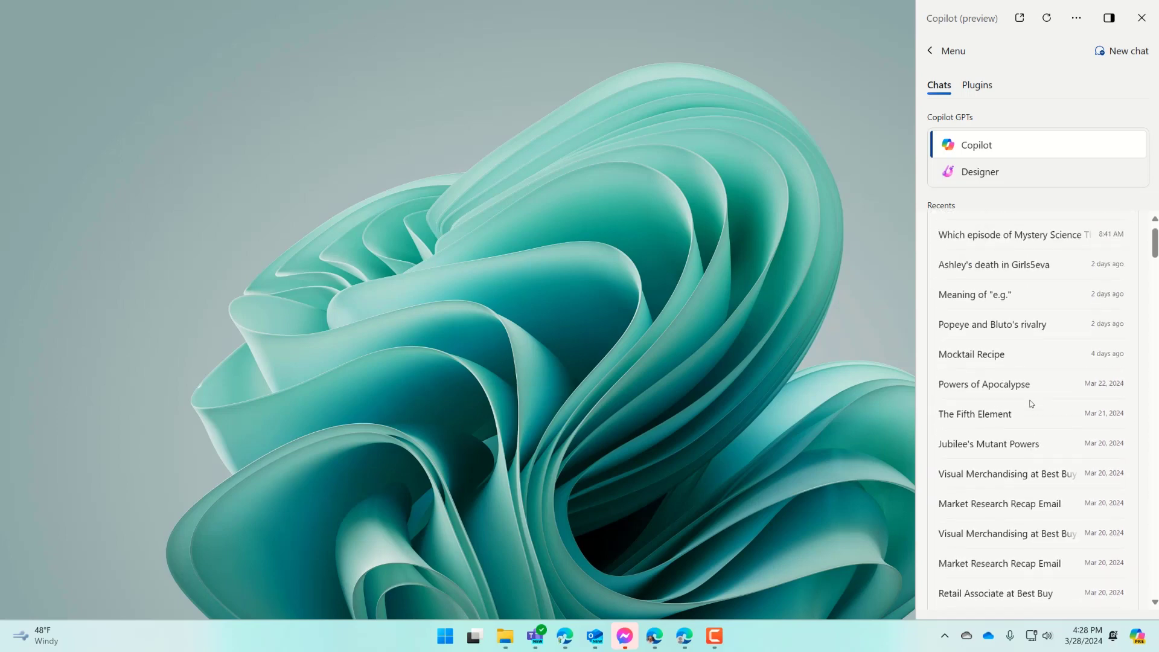
click(930, 51)
scroll(985, 180, up, 2)
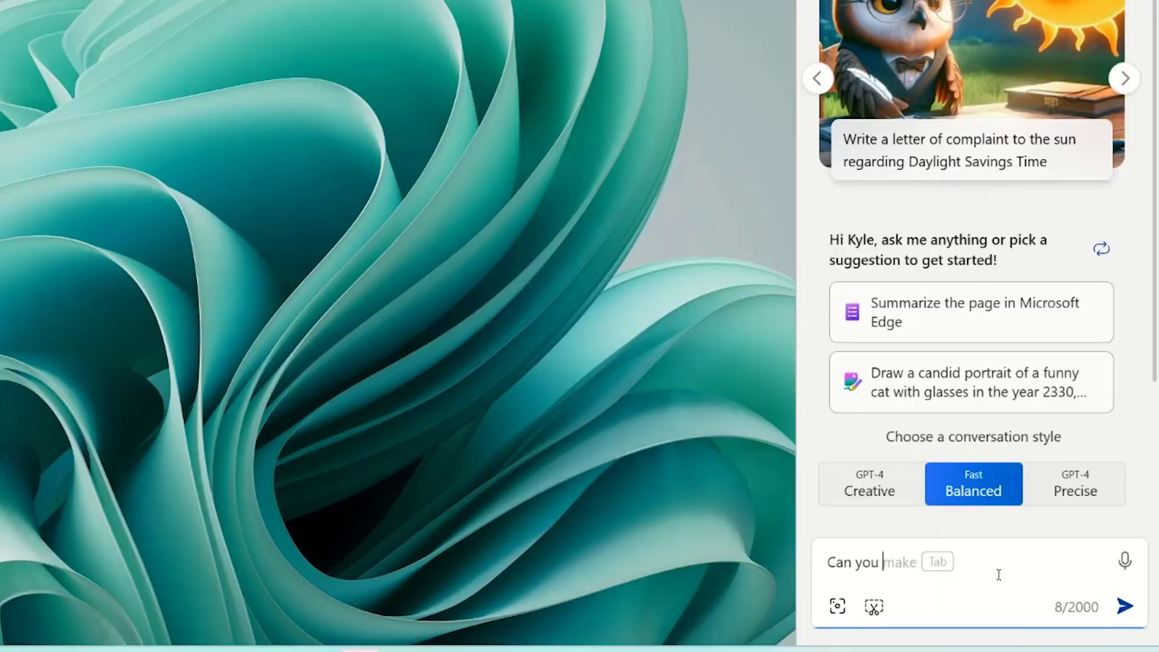
Discard the airline question and request three SUVs fitting a 7/8 double bass, with fuel economy, price, seats
text(nes in the United States? I'm lookin gfor size allowances and any fees)
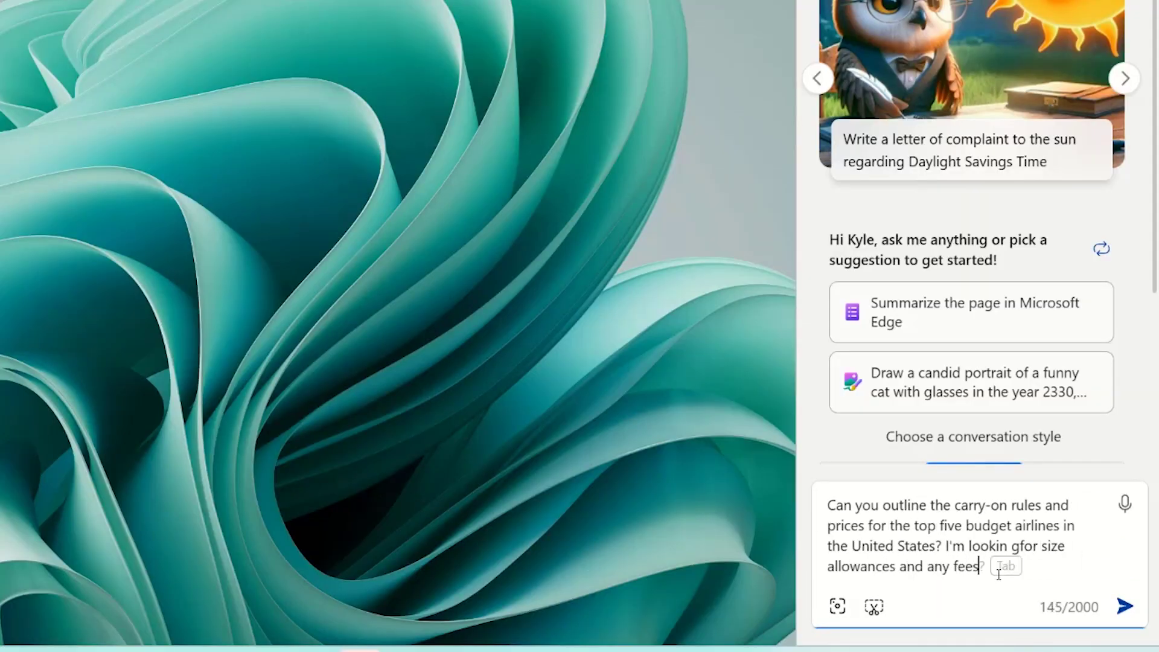
key(Return)
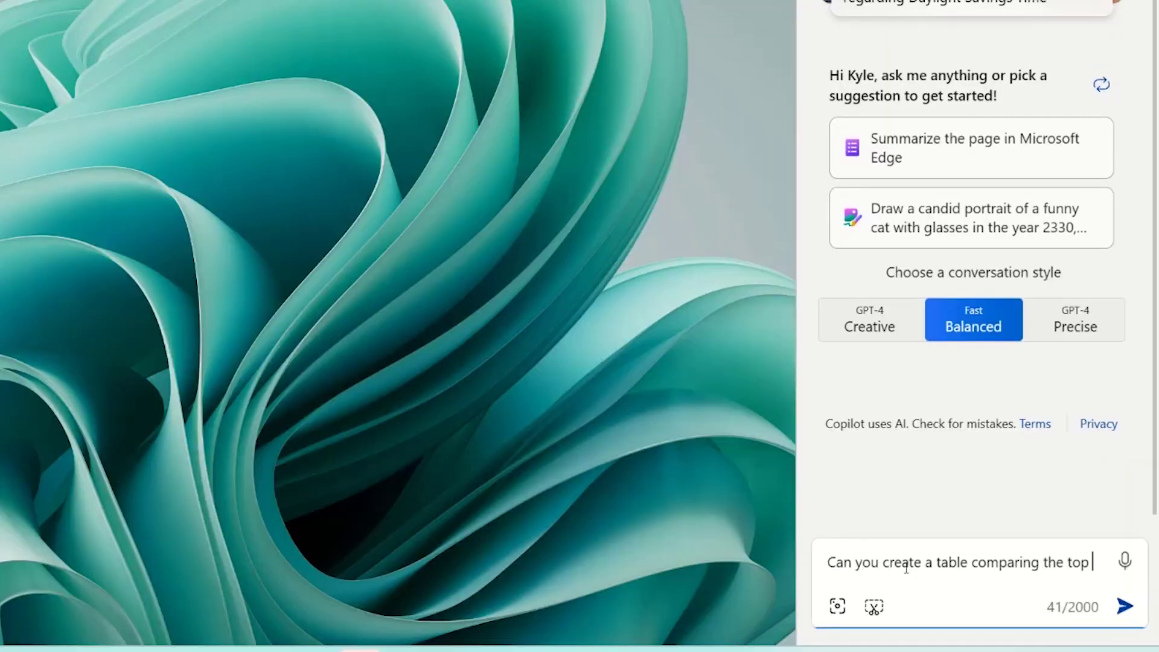
text(three performing SUVs in the United States that have trunk space to fit a 7/8 size double bass? Include fuel economy, )
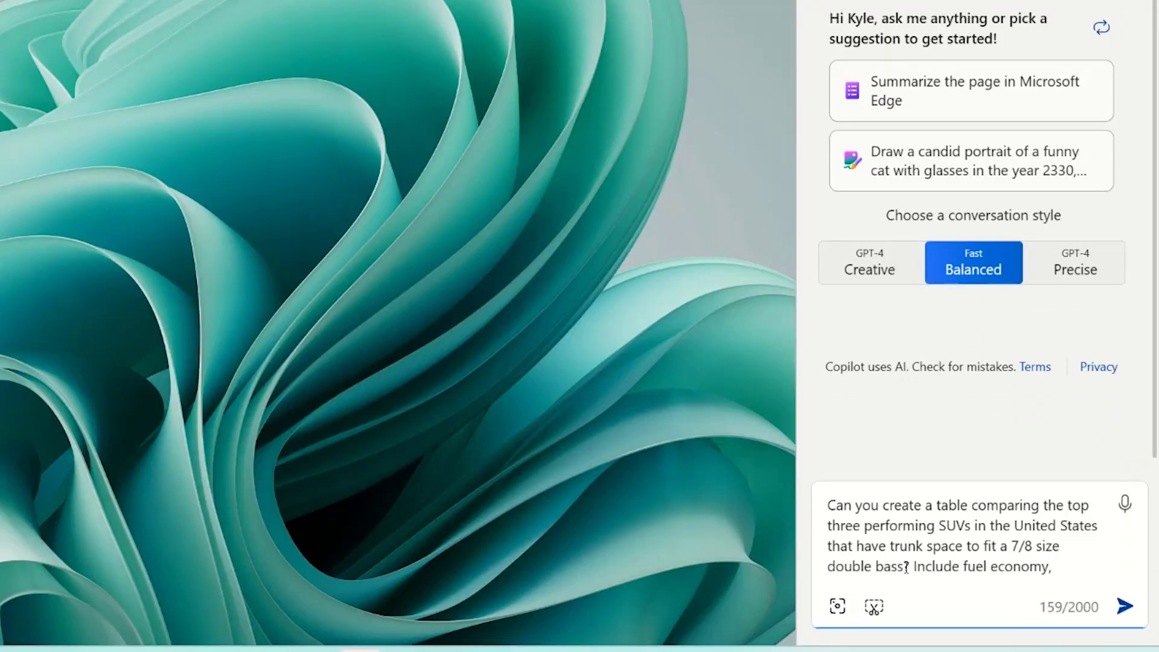
text(starting price, and number of seats.")
key(Return)
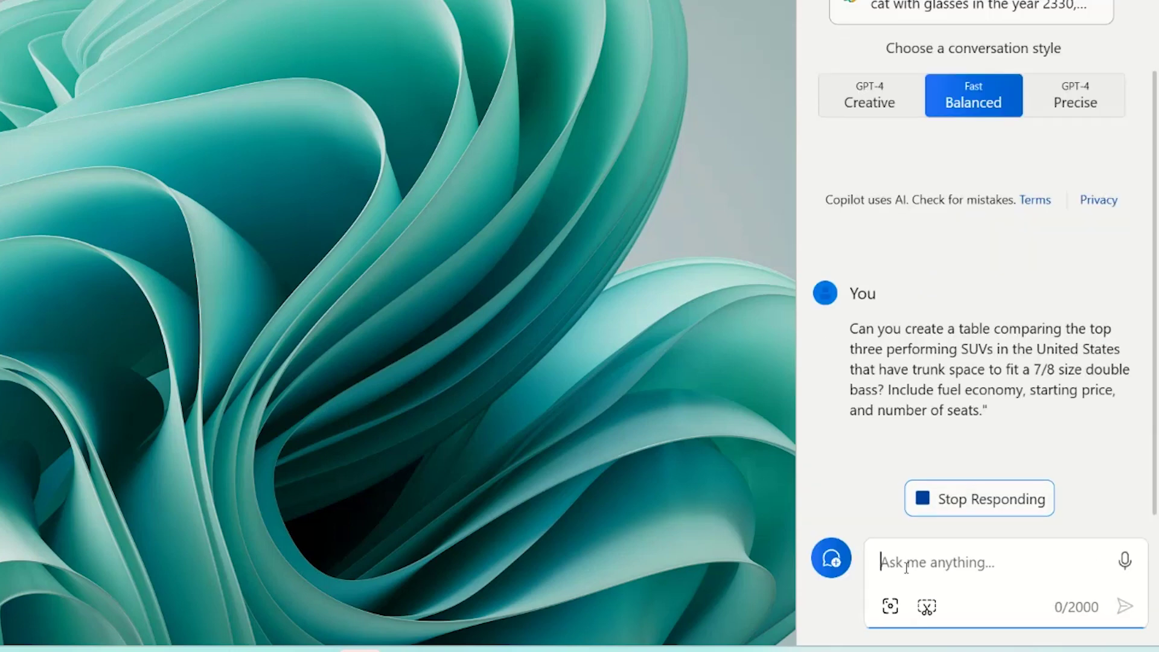
Widen the Copilot pane while the SUV comparison table and its sources load
drag(798, 382, 567, 383)
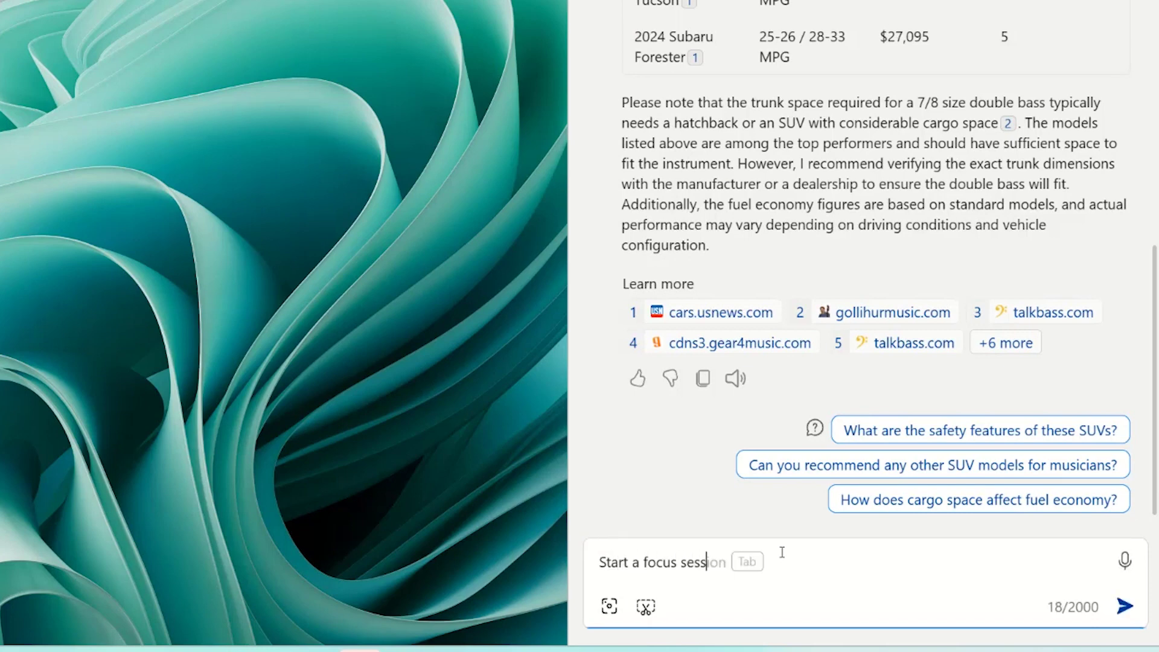
Start a 30-minute focus session via Copilot and confirm it in Clock
key(Return)
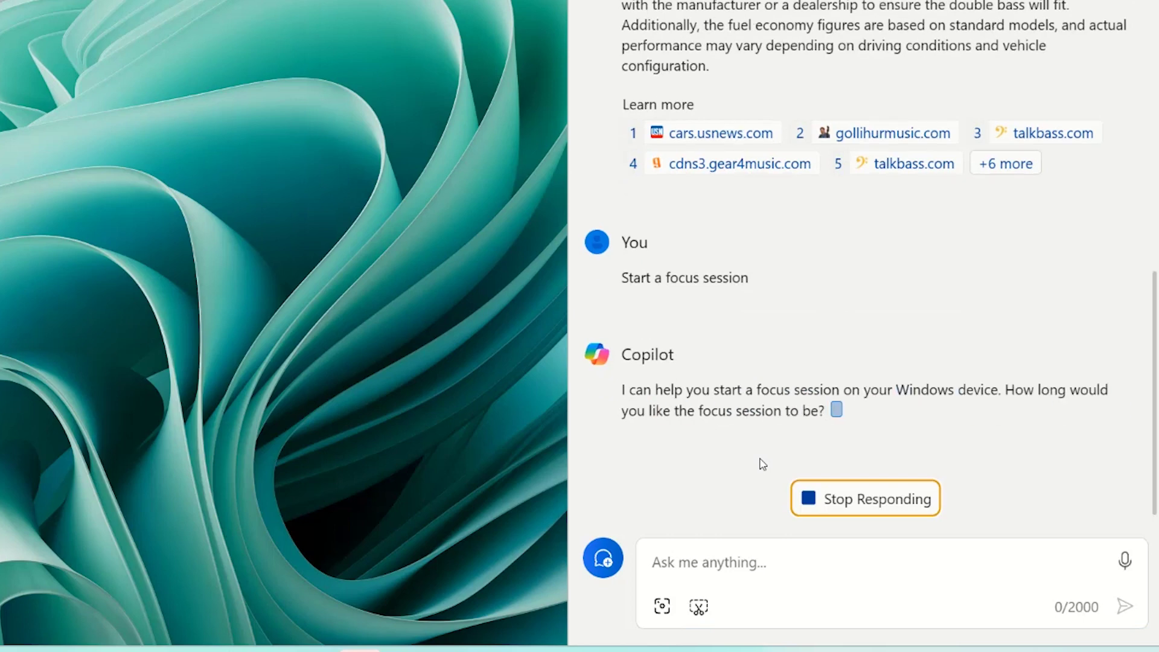
click(800, 498)
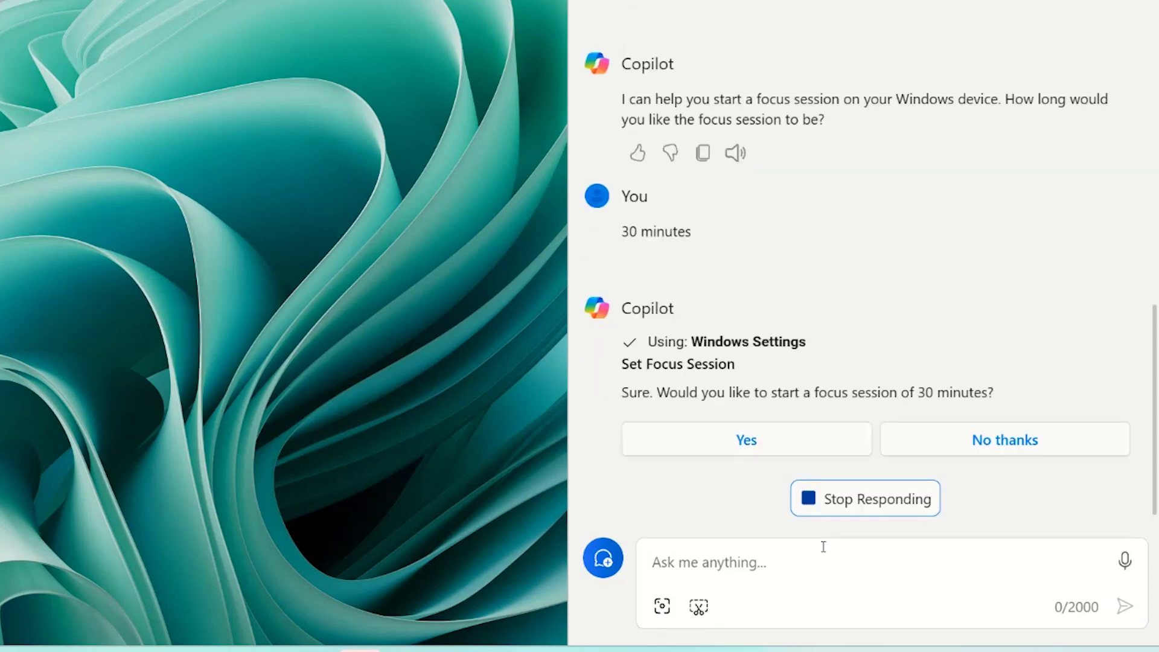
click(747, 439)
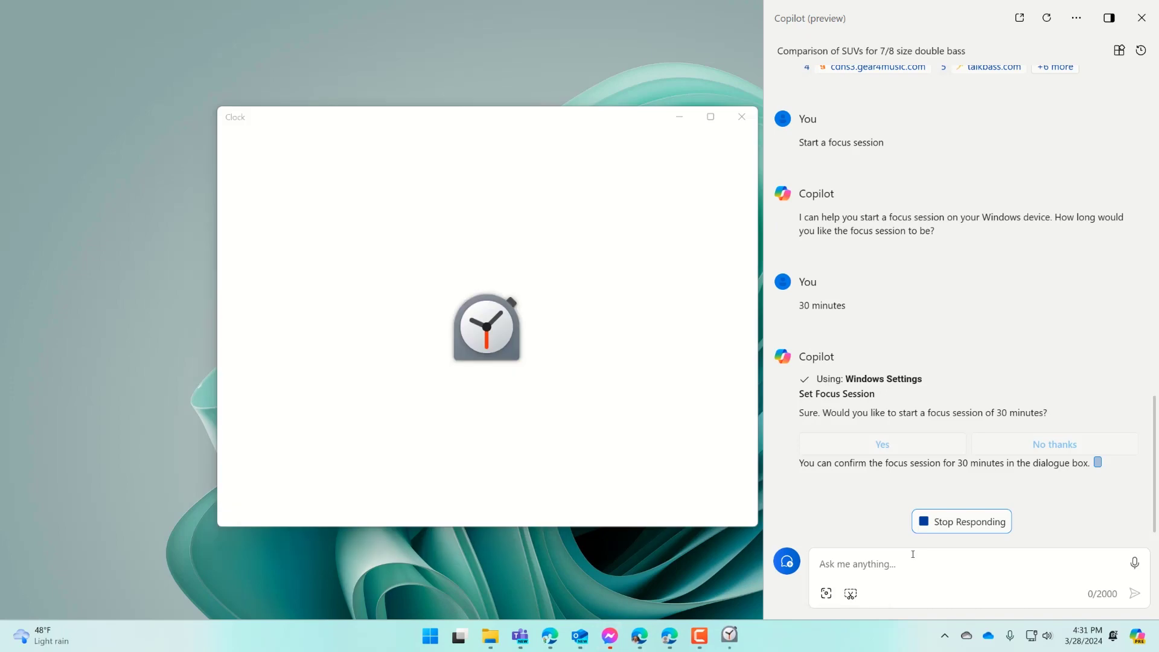
click(785, 562)
Have Copilot open Word
text(ord)
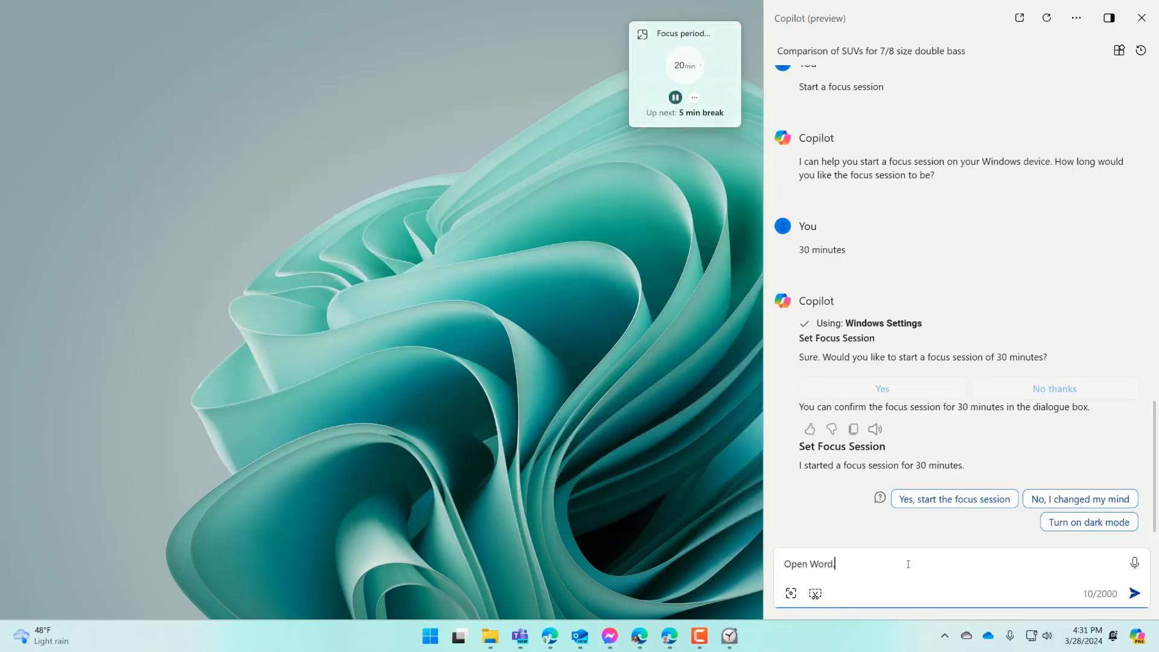
key(Return)
click(884, 484)
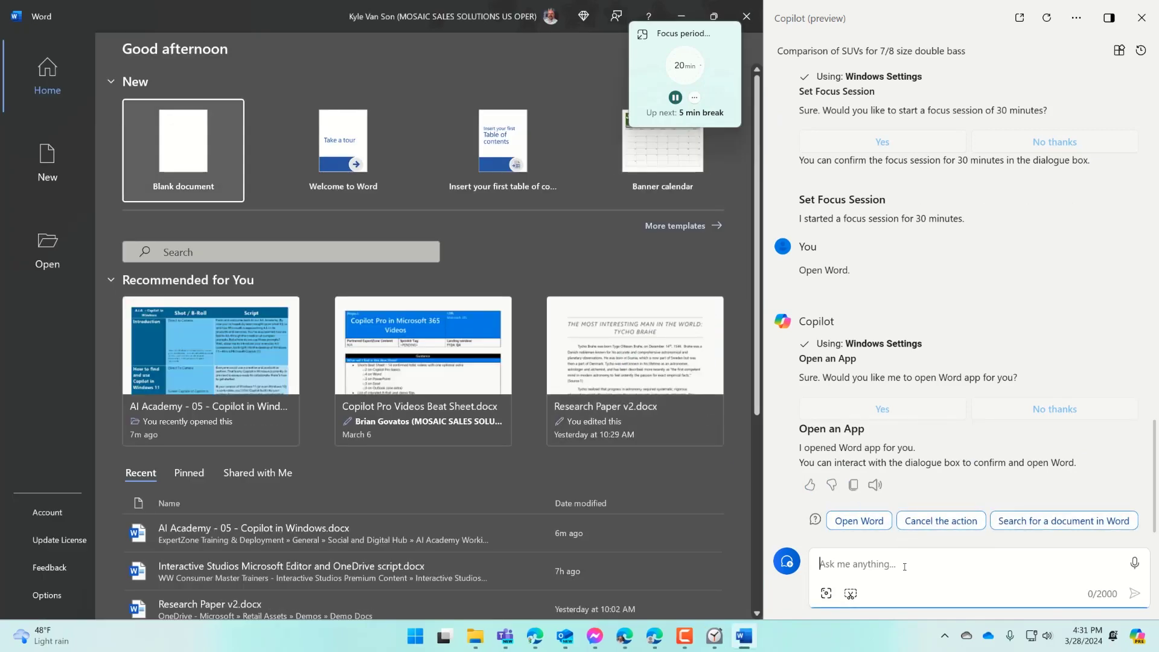
Ask for a plant-learning activity plan for elementary students and paste it into a blank Word document
text(How )
text(entary school students to experience and learn about different plants?)
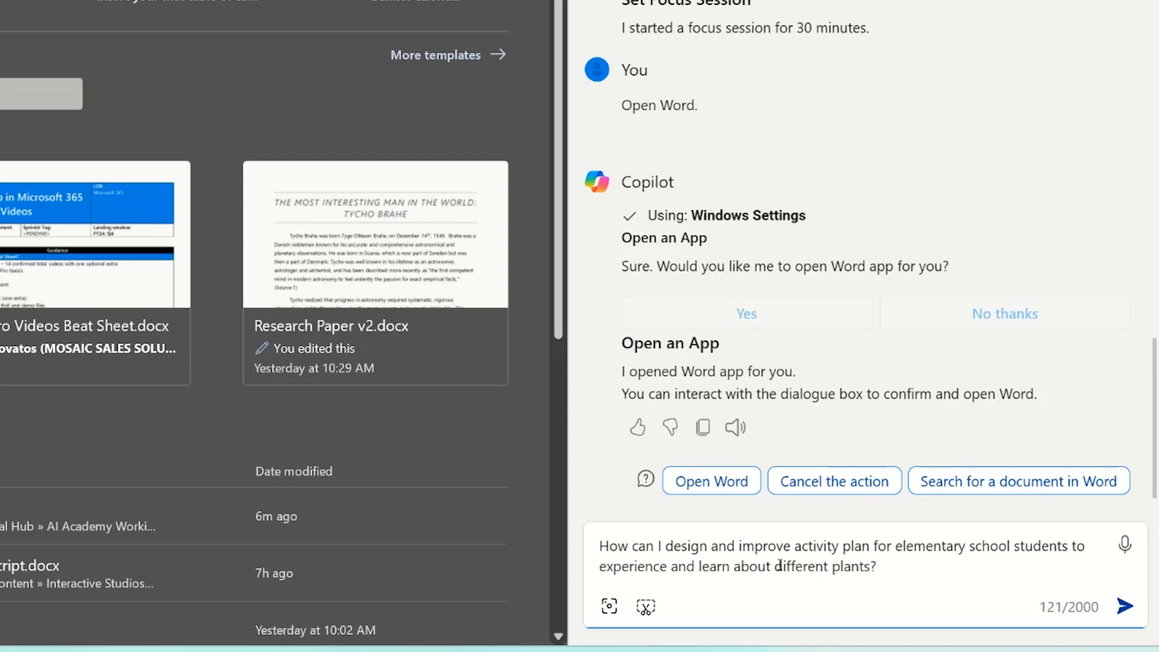
key(Return)
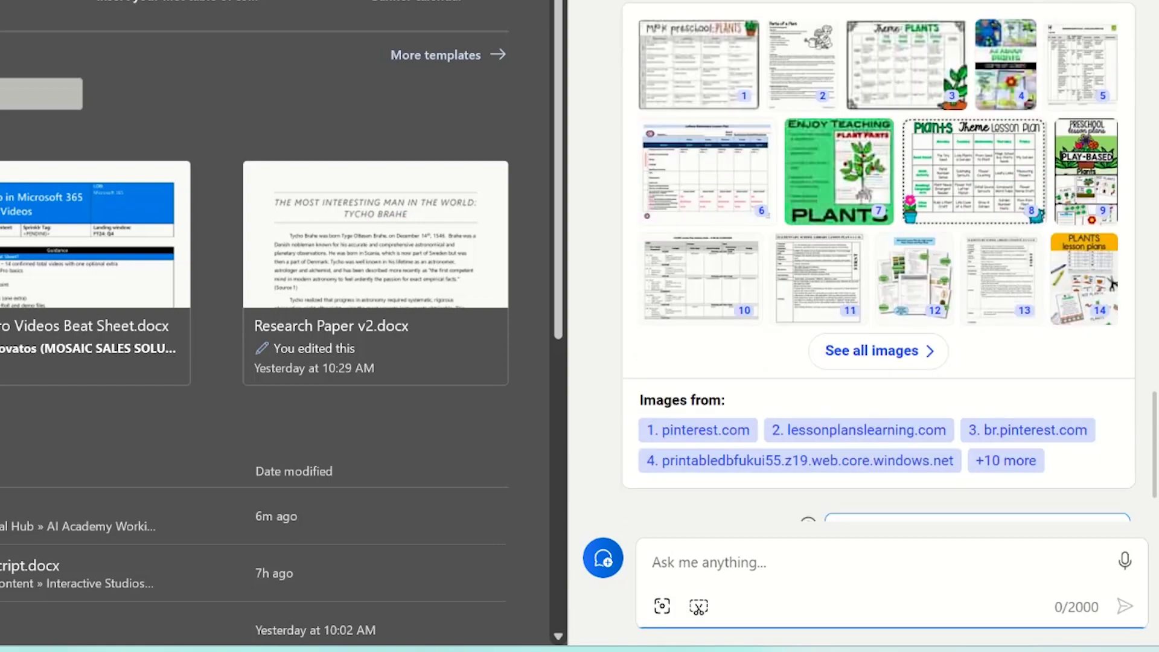
scroll(701, 311, up, 7)
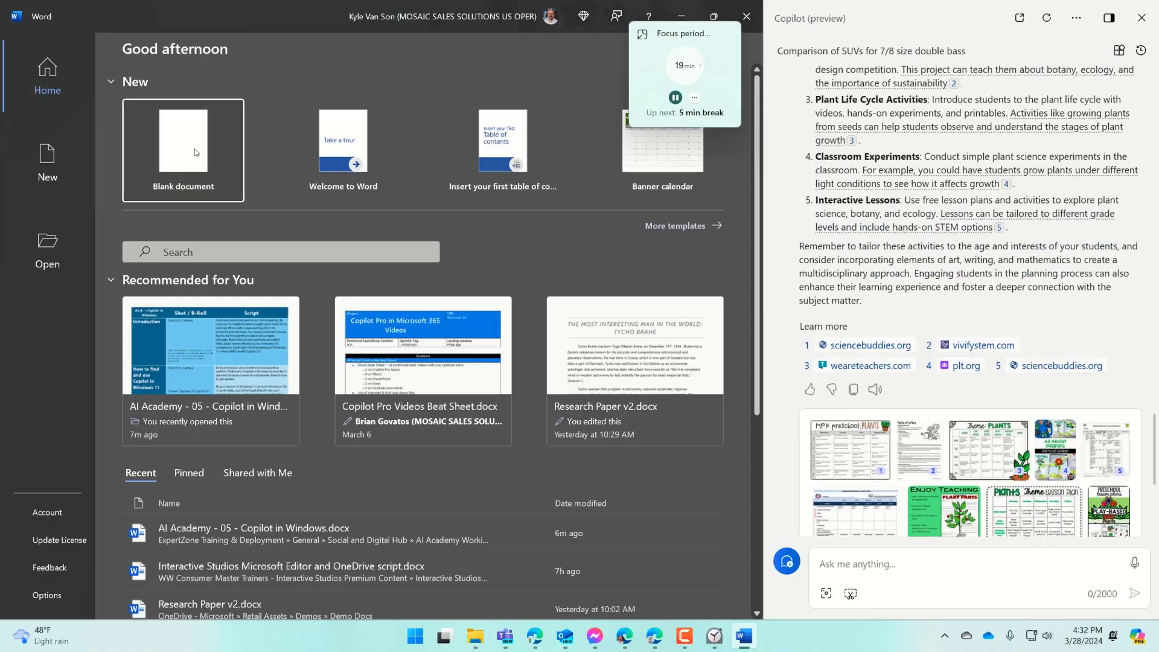
click(183, 145)
key(ctrl+v)
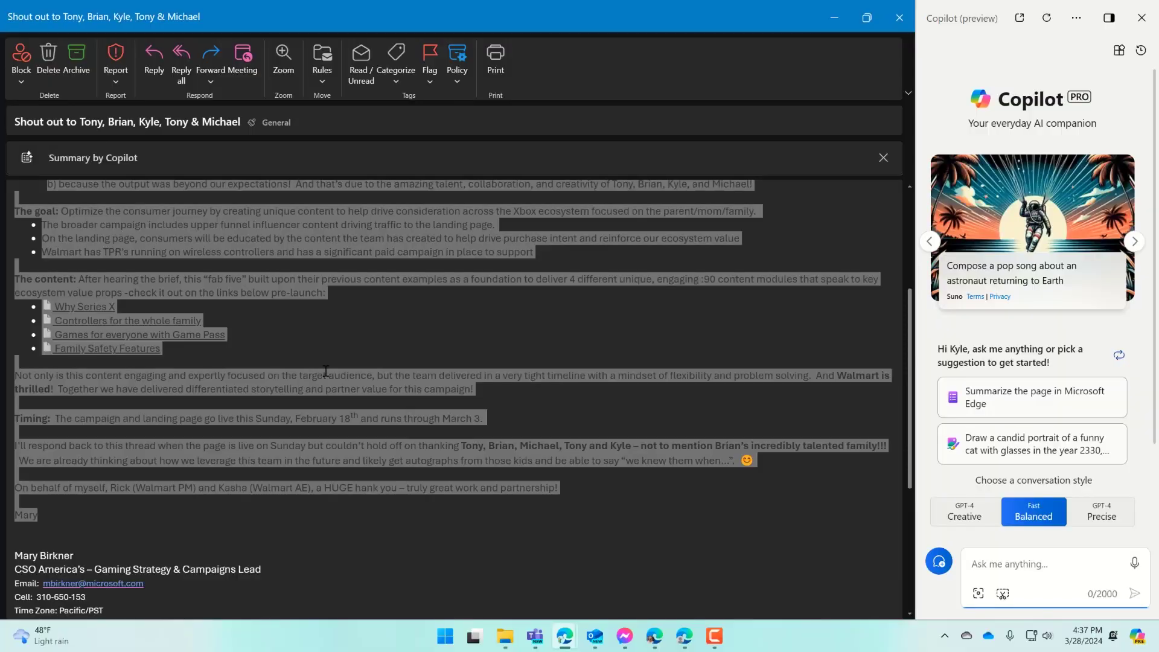
Send the copied shout-out email to Copilot and ask how to reply proud, grateful, but humble
click(325, 371)
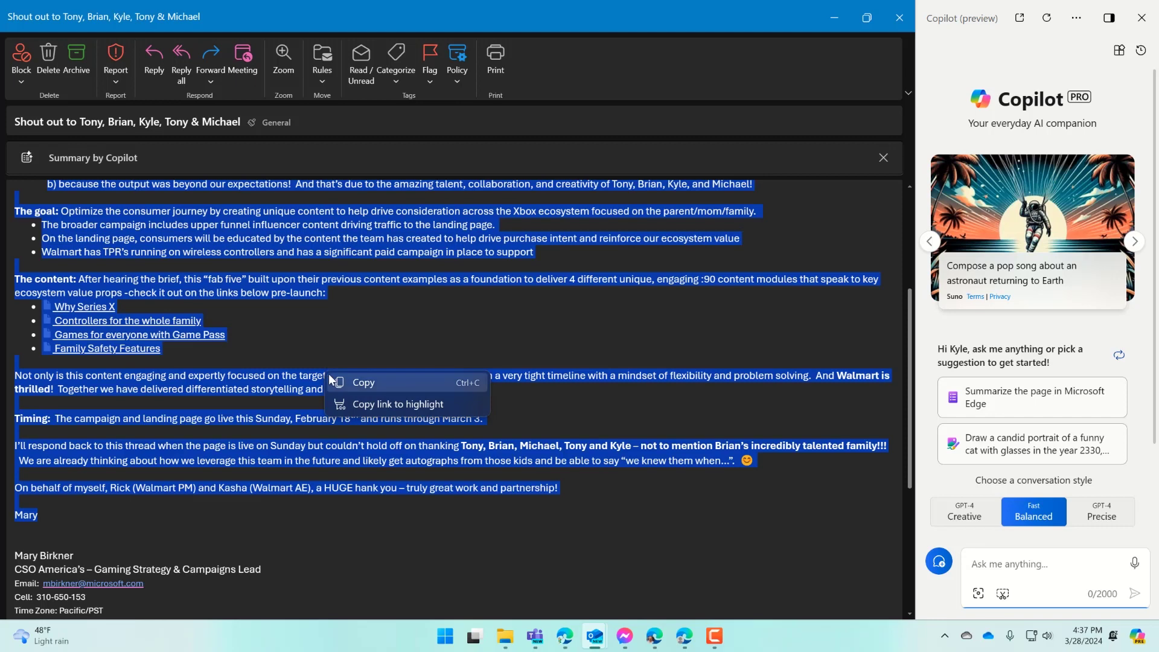
click(364, 383)
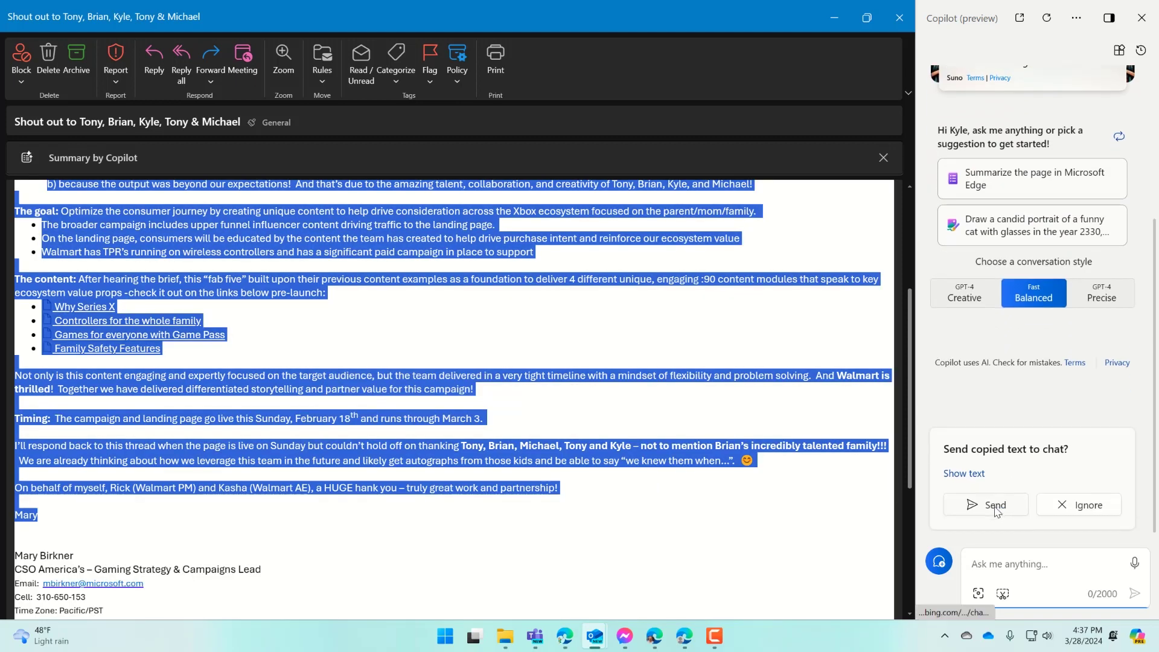
click(993, 507)
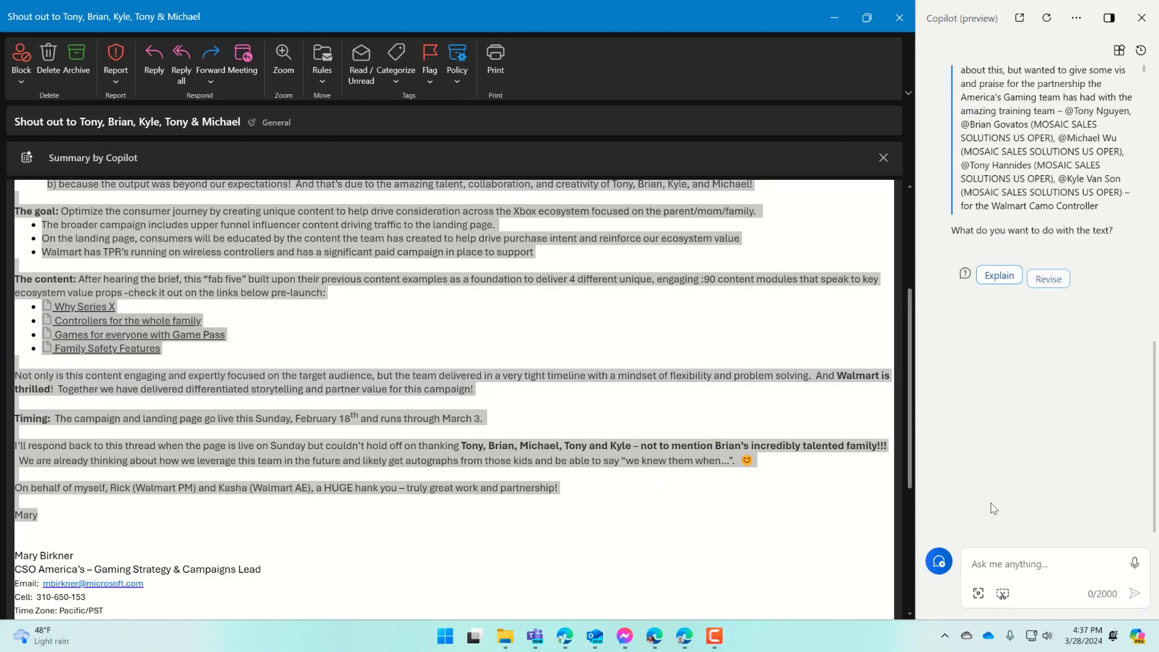
click(1023, 563)
text(How can IU best respond to t)
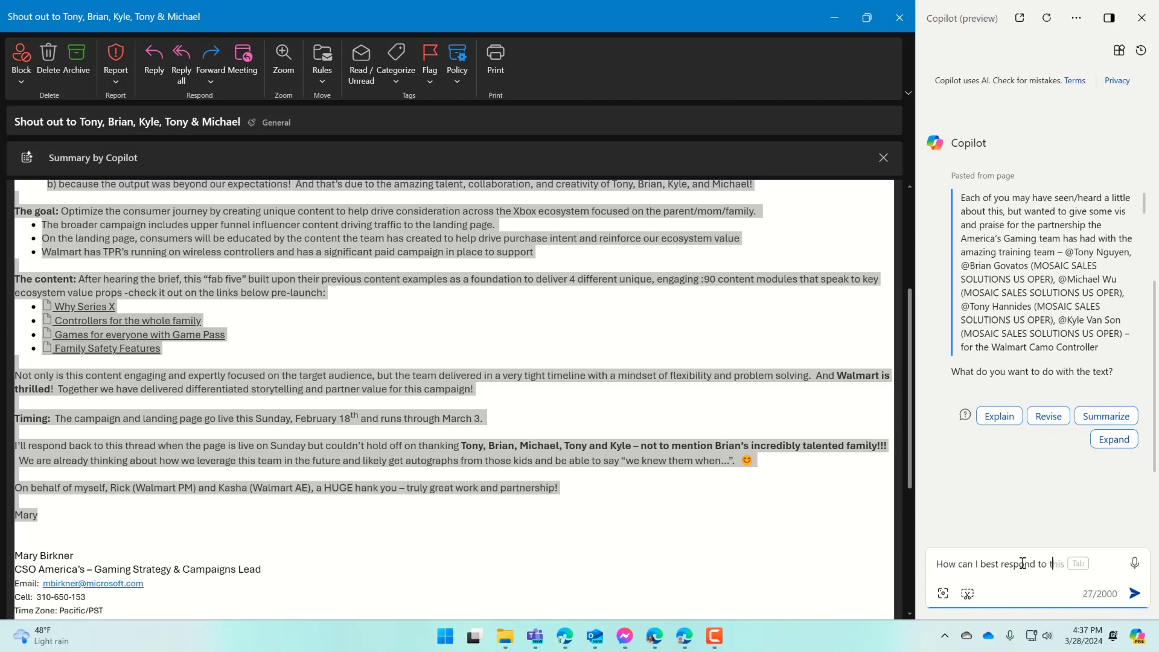
text(his email? I want to sound proud, grateful, but humble.)
key(Return)
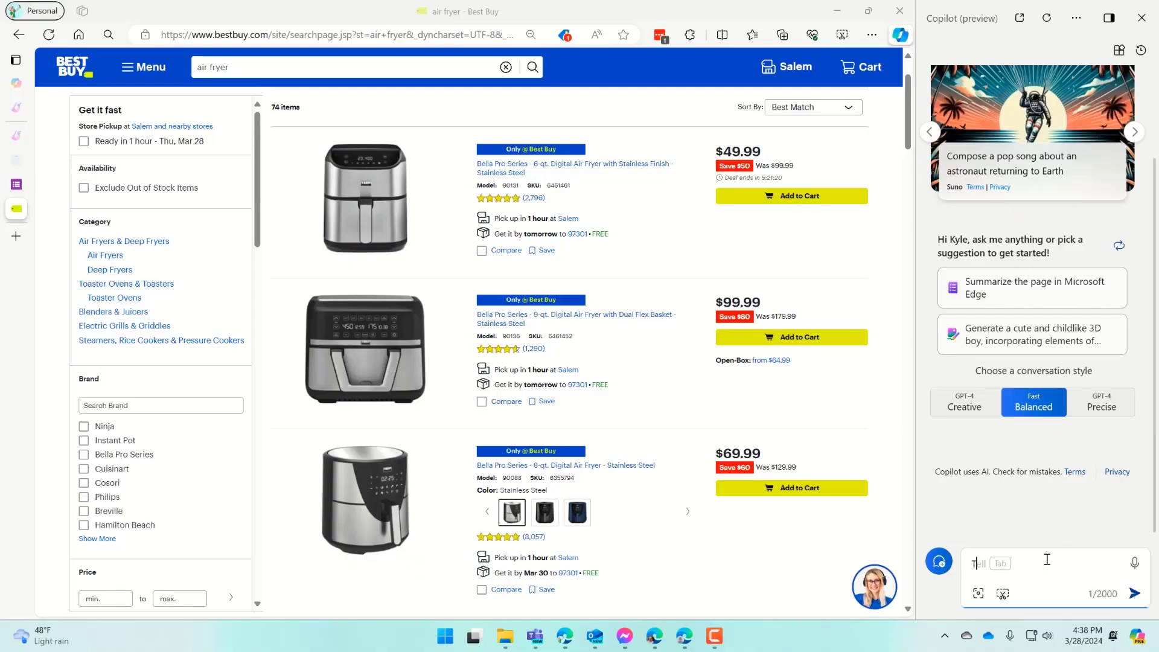
Screenshot the Best Buy air fryer results and ask Copilot to compare the three air fryers
key(Return)
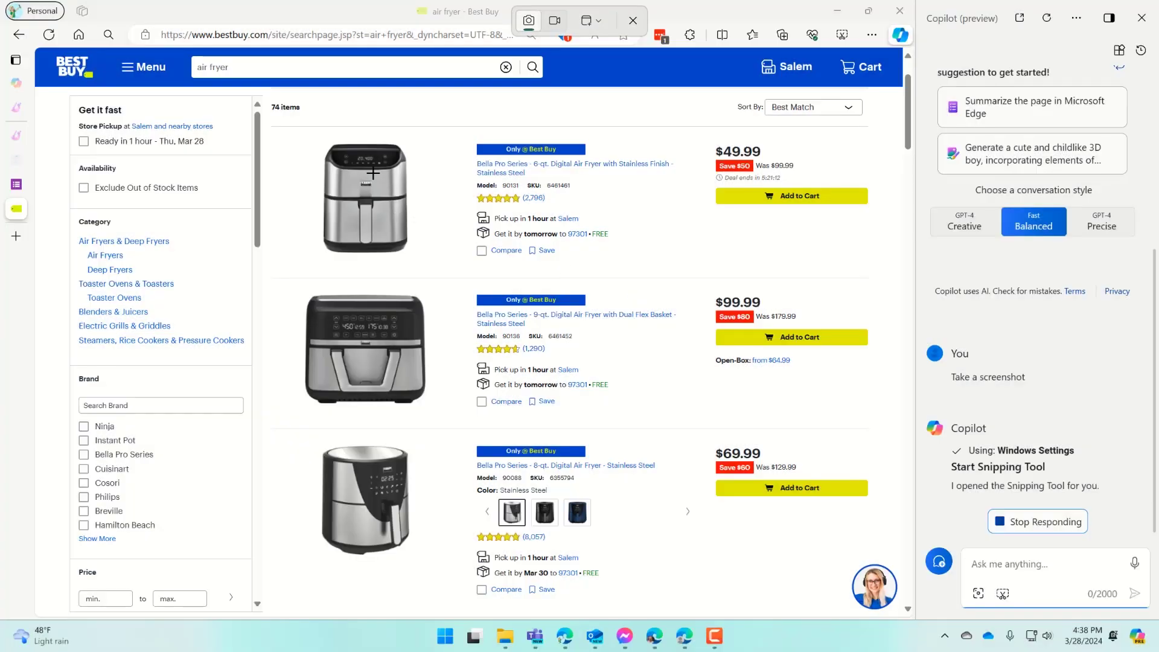
click(507, 250)
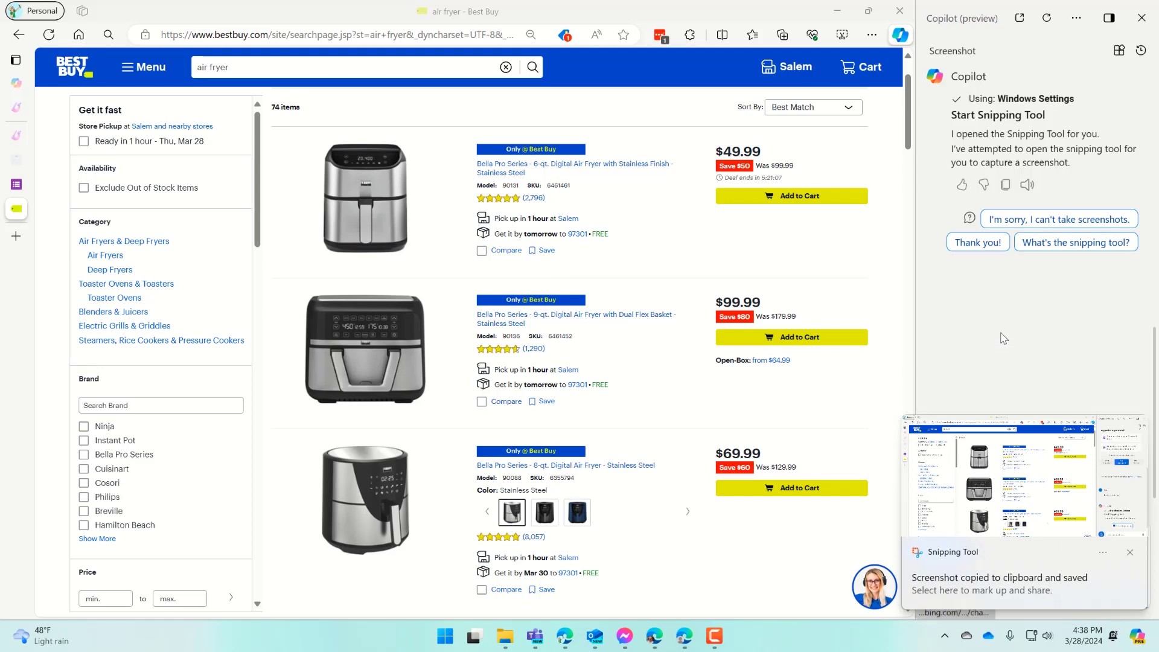
click(1130, 555)
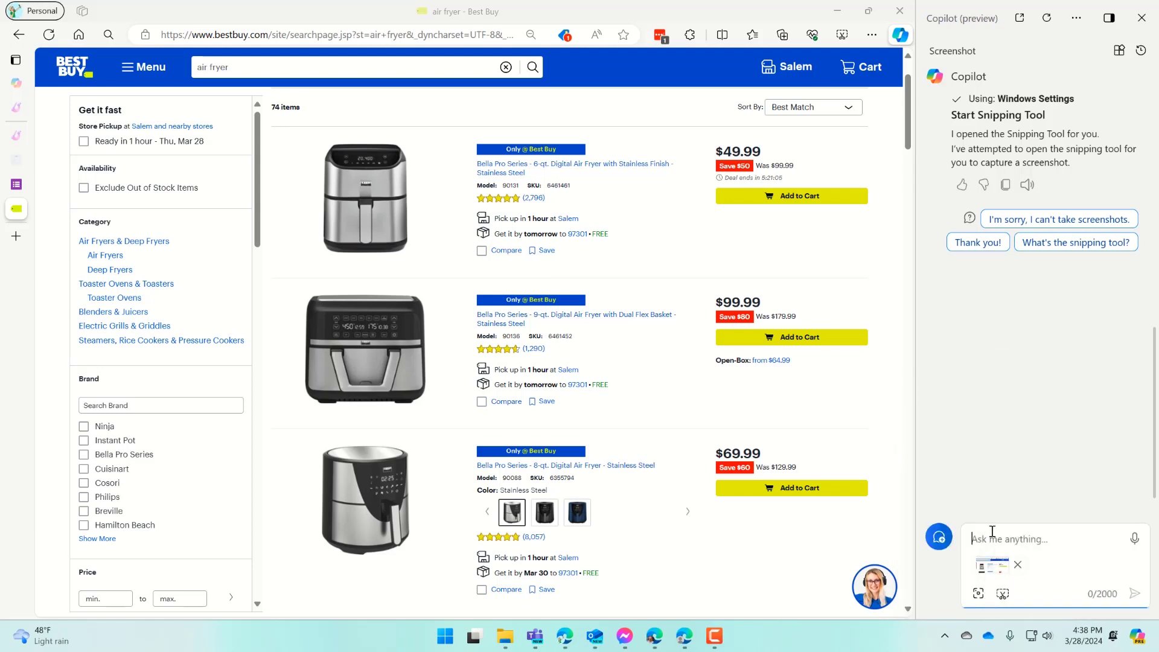
text(Can you compare the three air fryers in this)
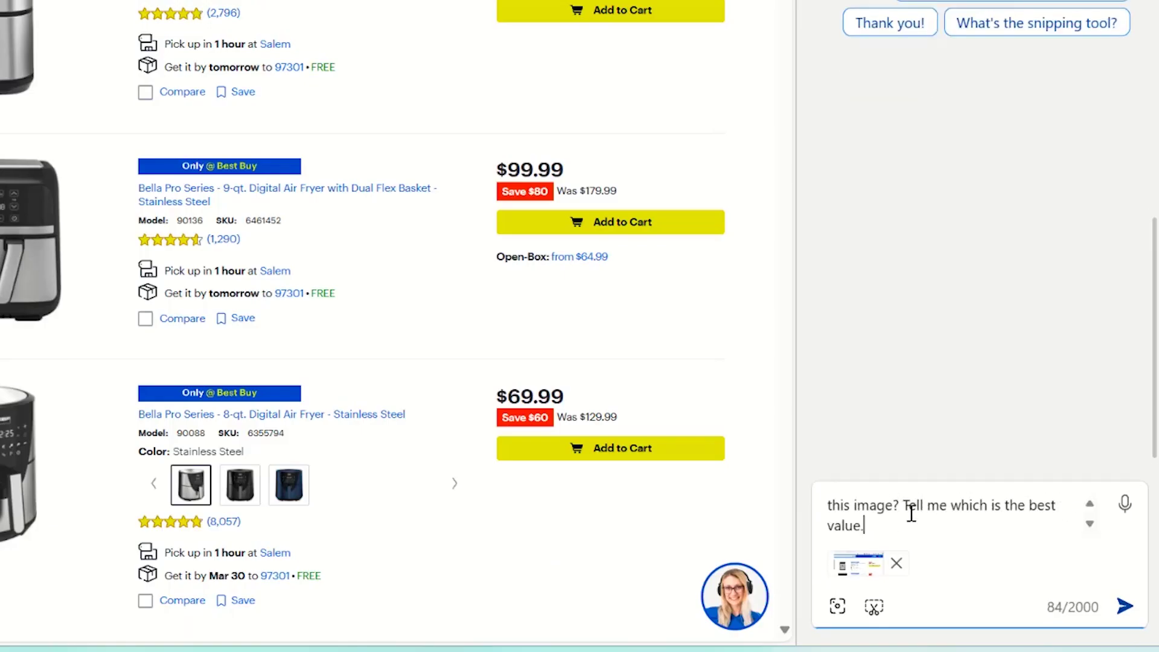
key(Return)
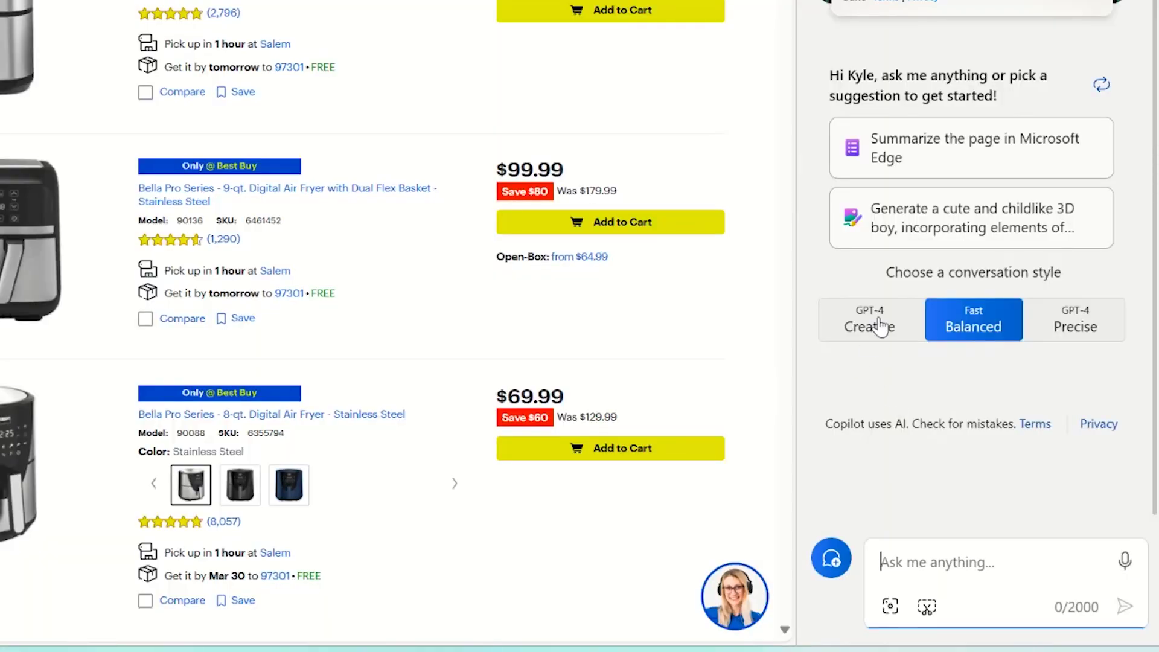
In Creative style, request voxel-art thumbnails of a person watering a Venus flytrap for a houseplant channel
click(882, 326)
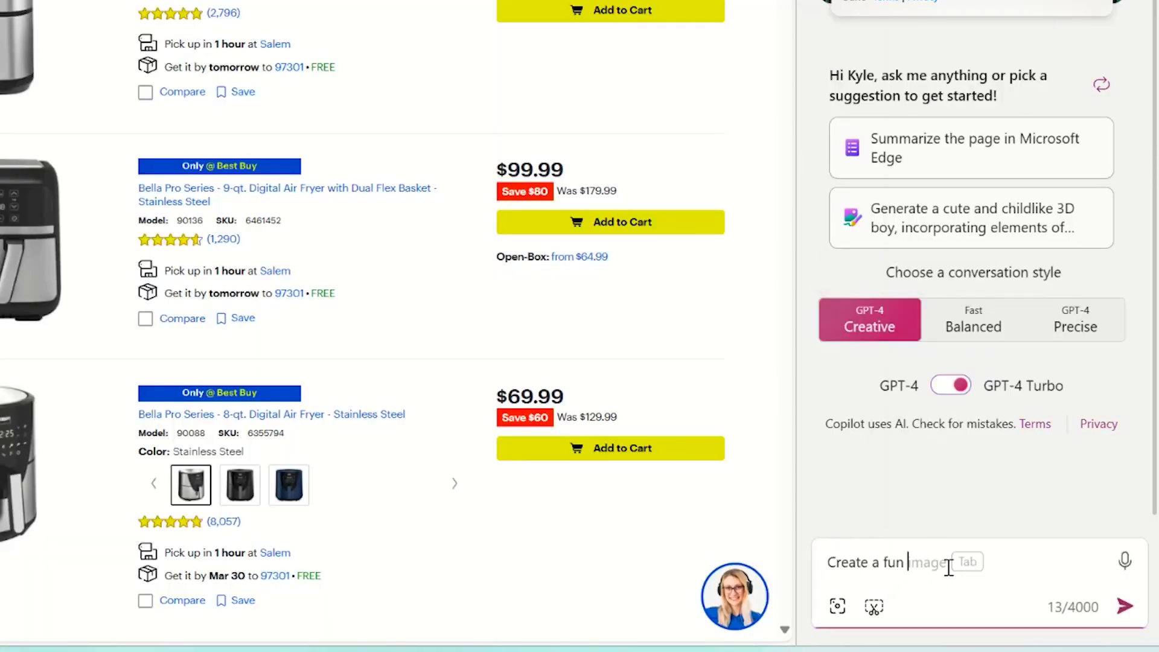
text(y social channel. I focus on tending to my weird houseplants. )
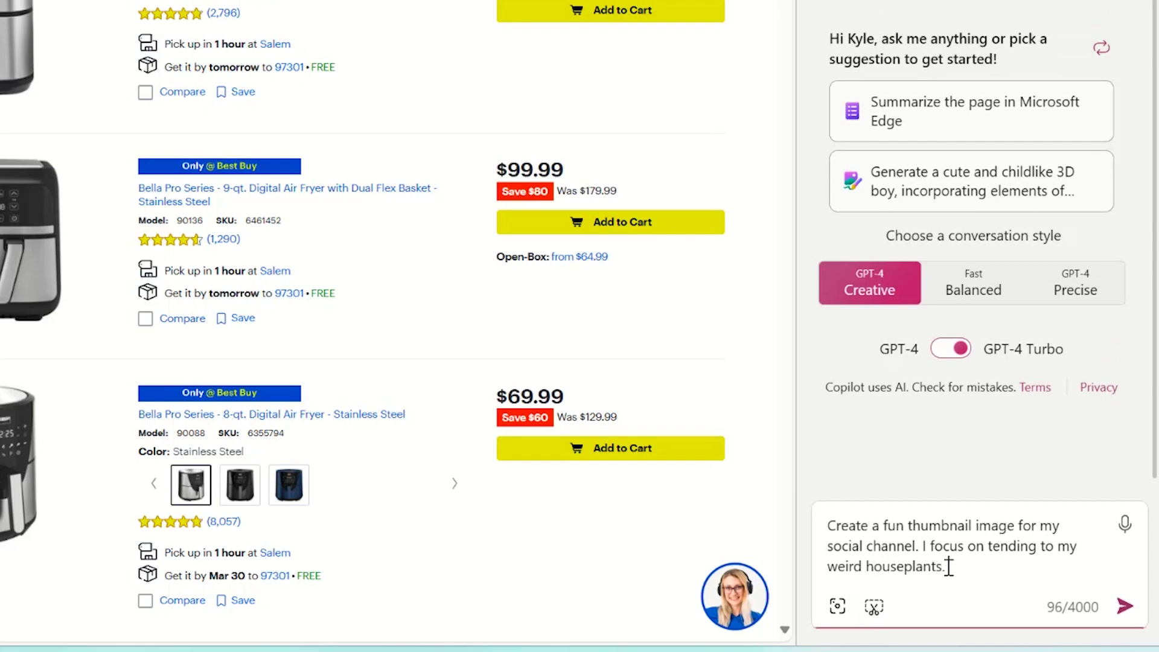
text(Include a person watering a Venus flytrap in a voxel art style. )
text(Be sure to make it fun)
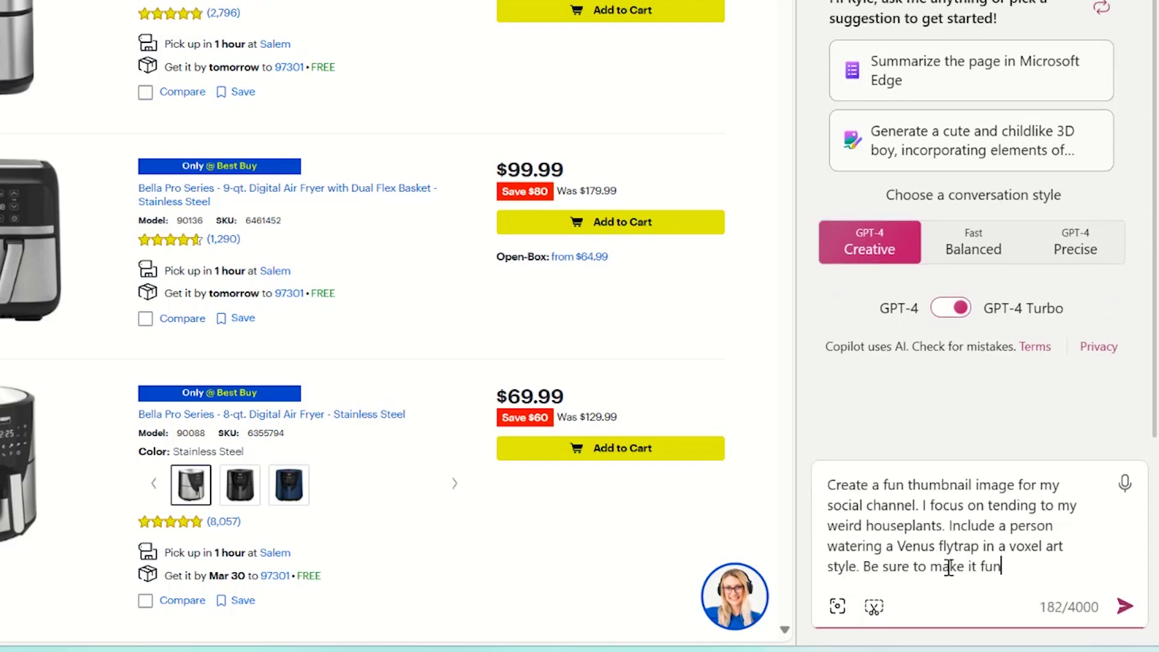
text(, colorful, and engaging.)
key(Return)
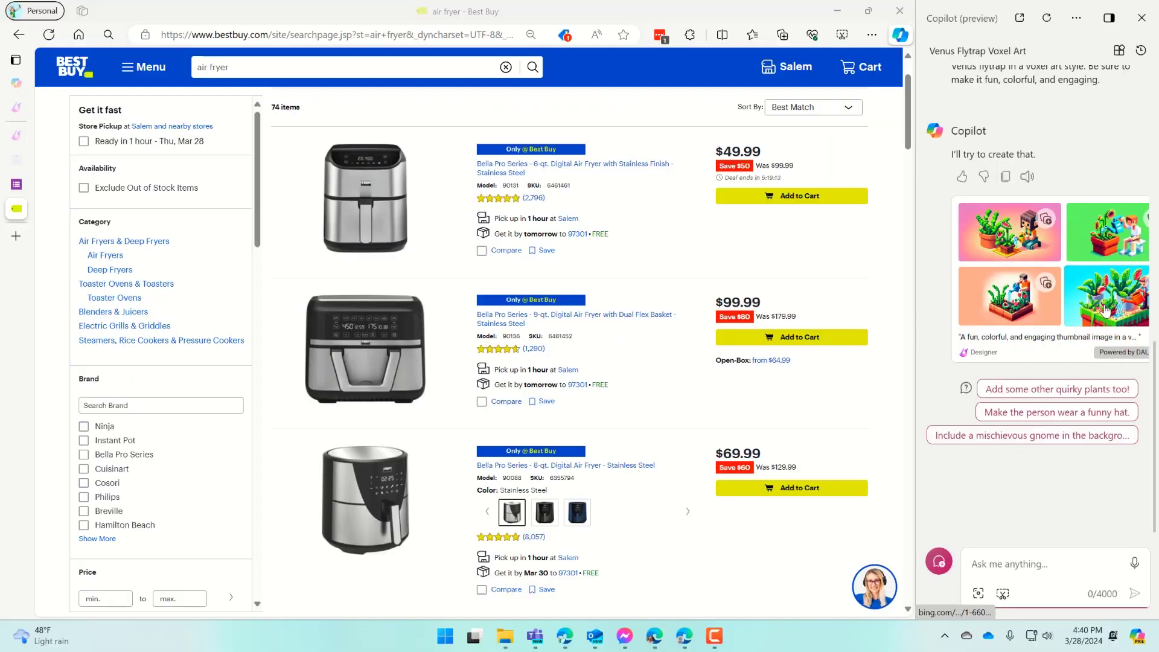
Open the first Venus flytrap image enlarged, step through all four, and return to the first
click(1027, 234)
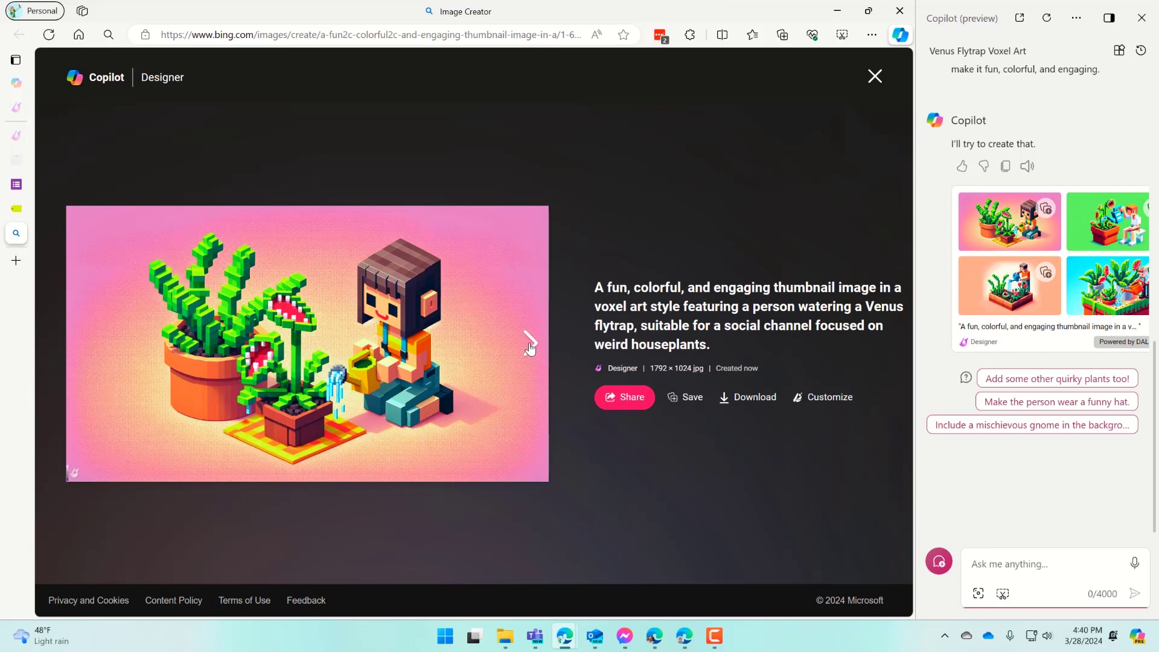
click(529, 344)
click(530, 344)
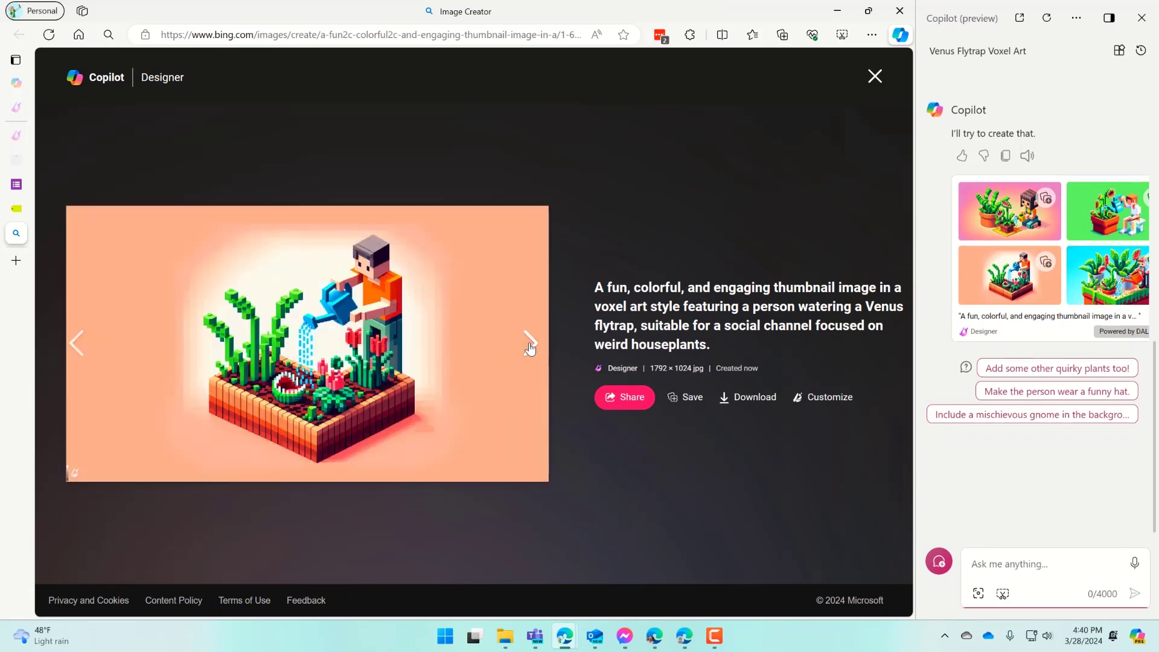
click(529, 346)
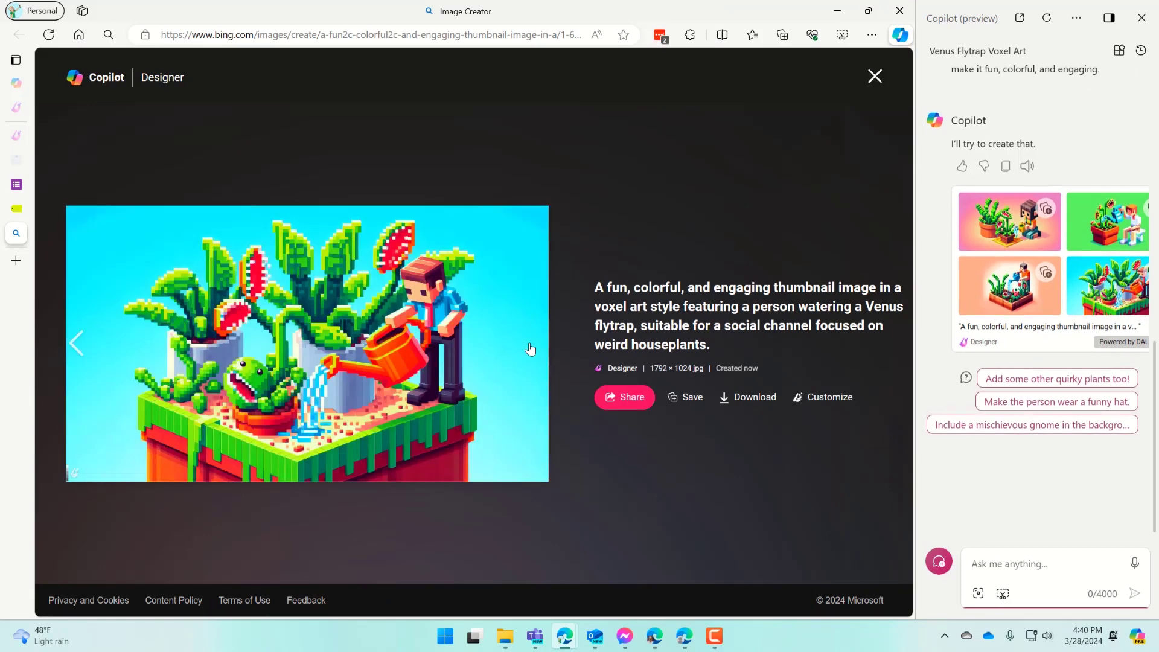
click(83, 351)
click(82, 351)
click(82, 352)
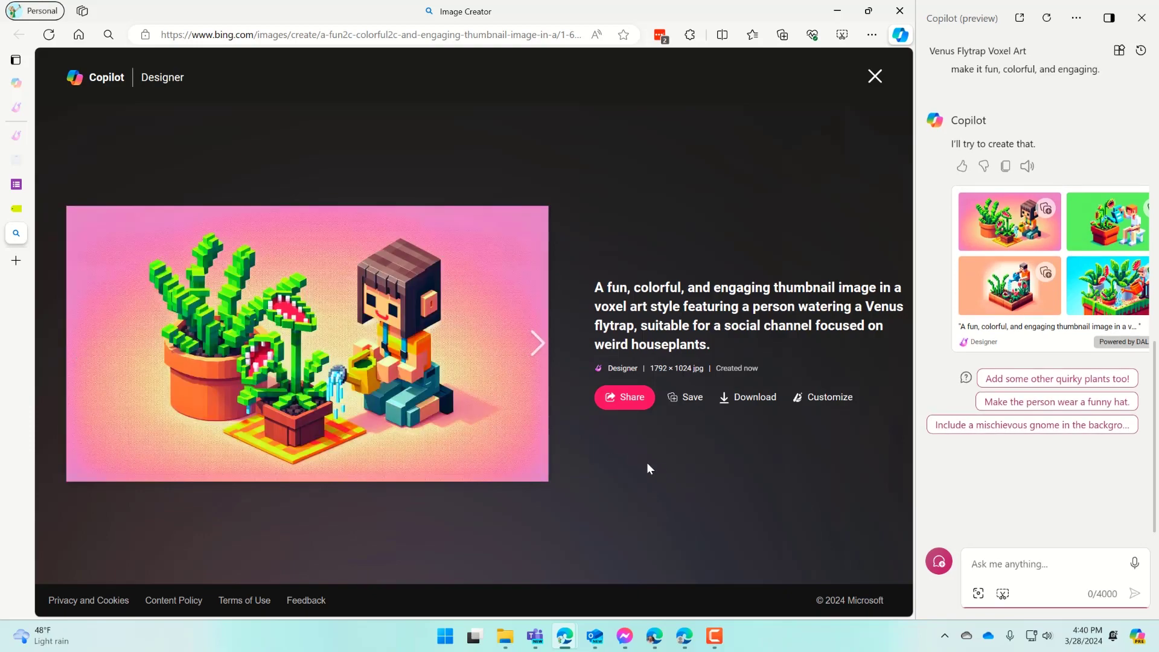